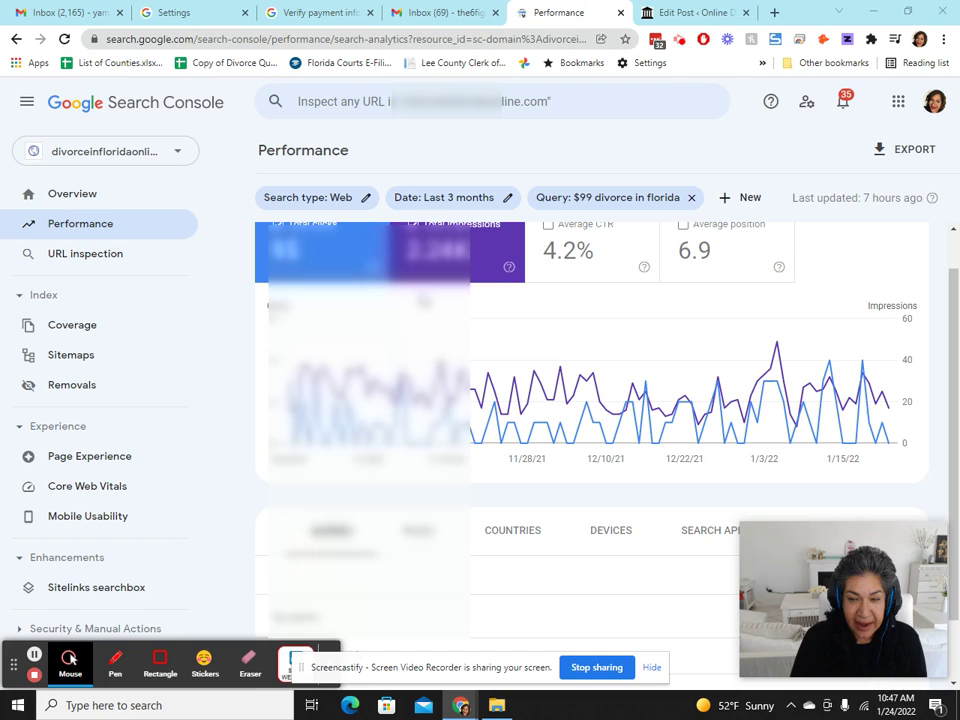
Open the property's Overview report and review its performance, coverage, experience and enhancements sections.
scroll(450, 340, up, 1)
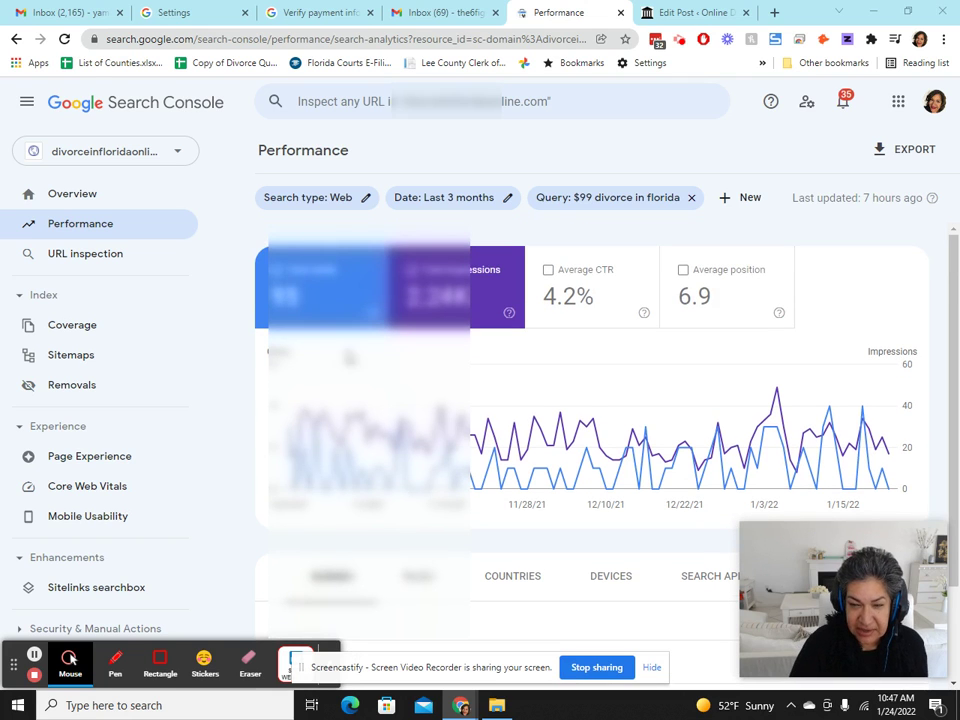
click(78, 195)
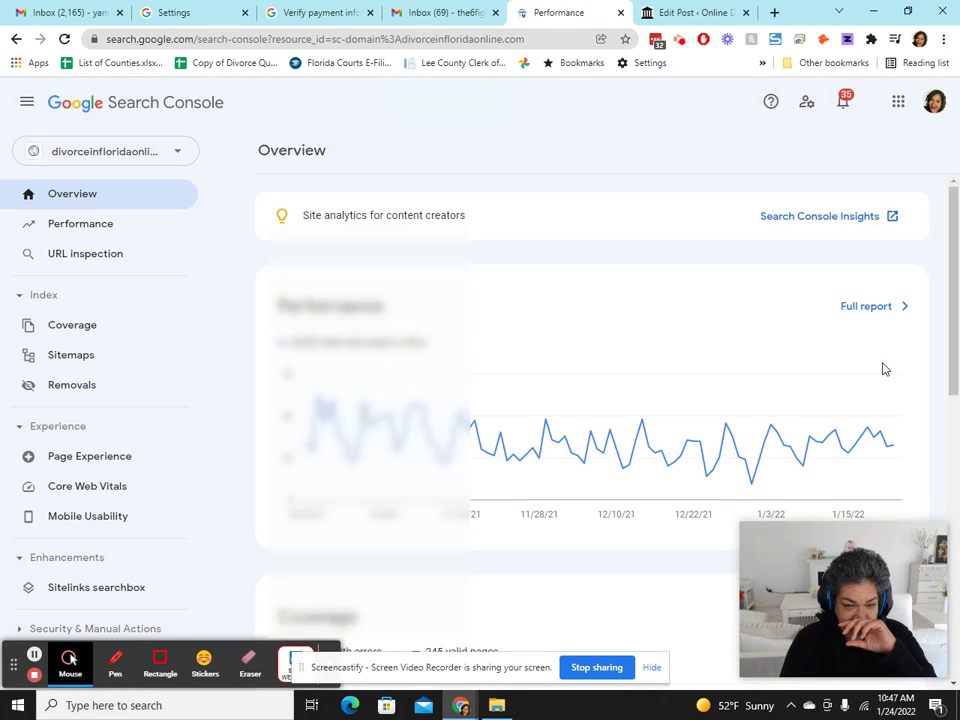
scroll(553, 266, down, 2)
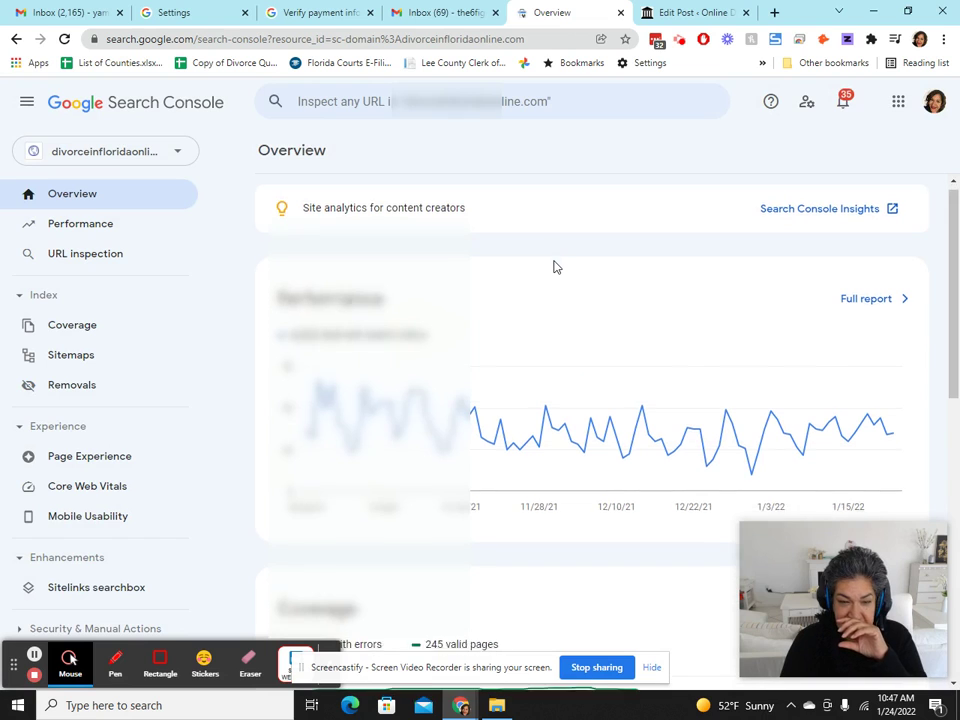
scroll(476, 360, down, 2)
scroll(476, 360, down, 2)
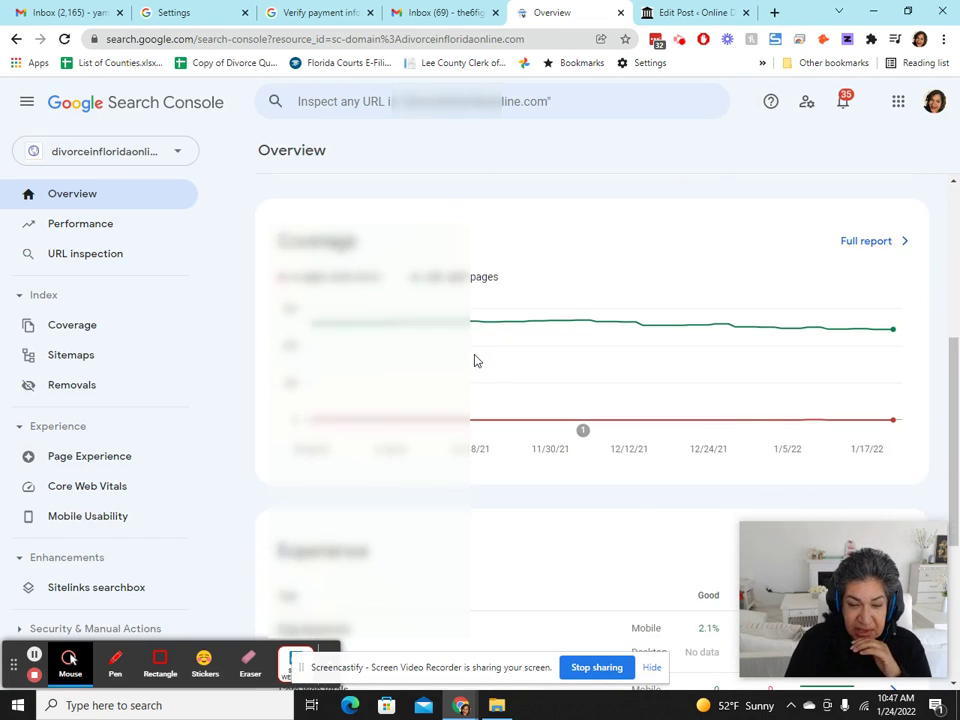
scroll(472, 280, down, 3)
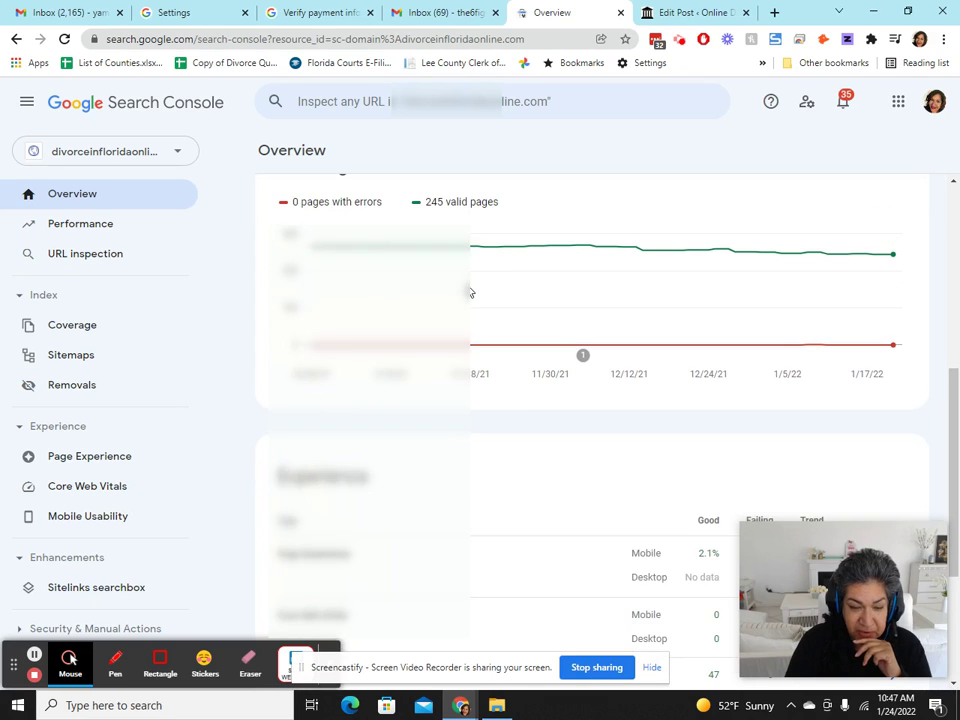
scroll(468, 290, down, 1)
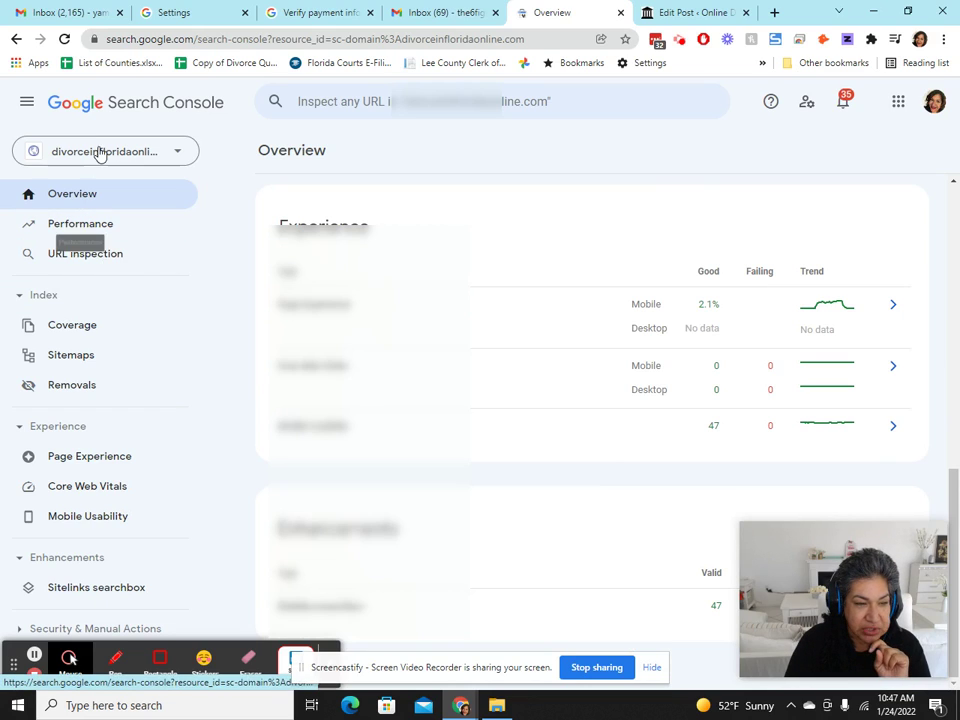
Open the Performance report and filter it by the top query, "$99 divorce in florida".
click(66, 224)
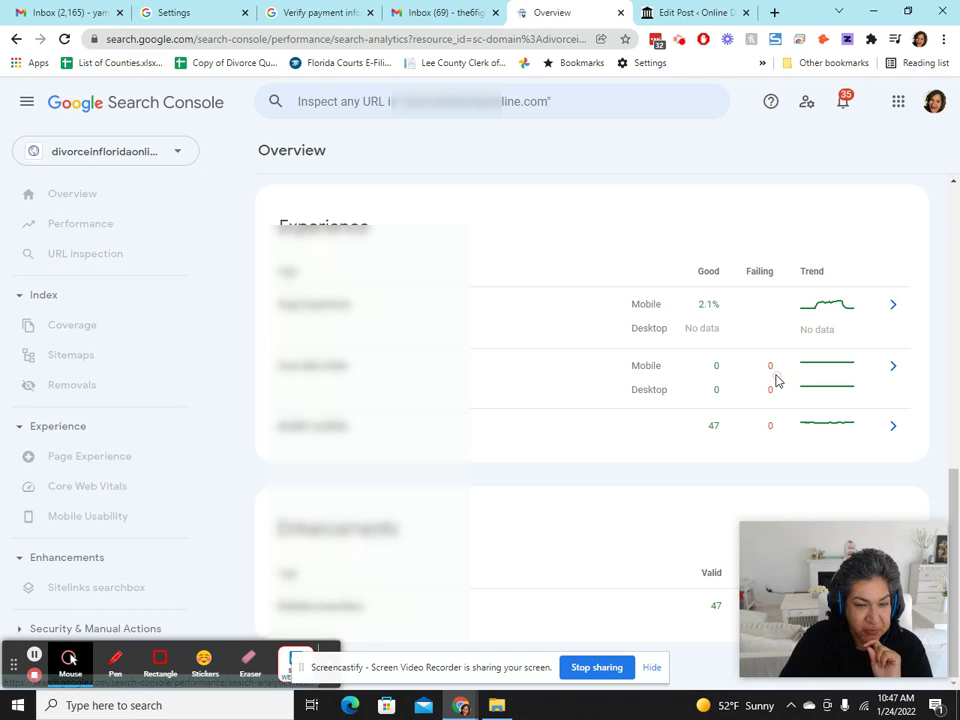
scroll(641, 426, down, 3)
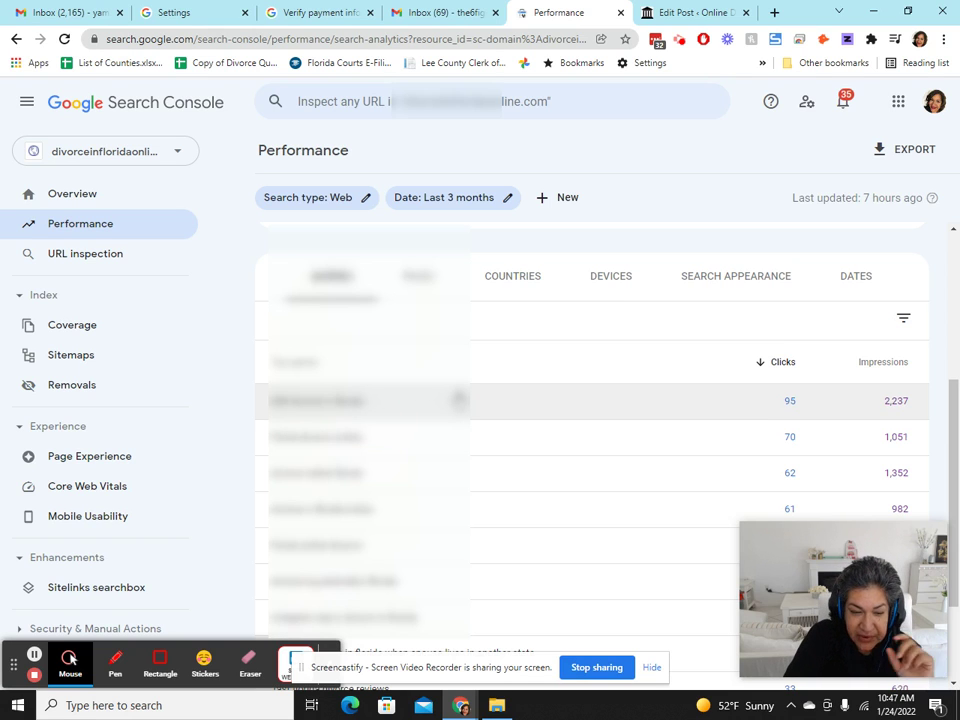
click(320, 401)
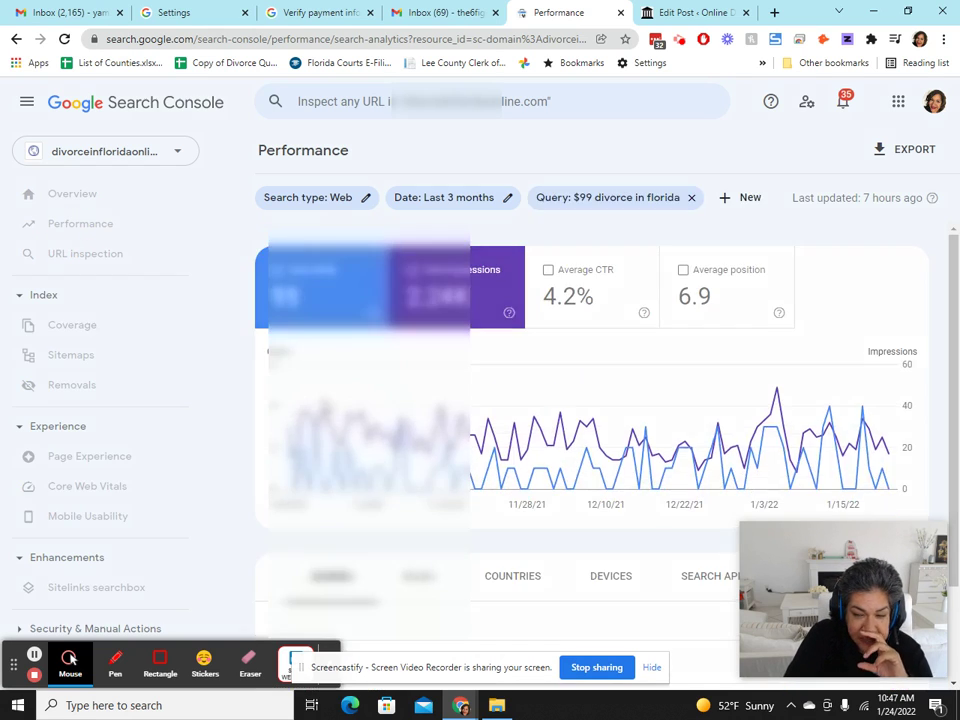
List the pages shown for the filtered query and narrow the report to the /cheap-divorce-in-florida/ page.
scroll(486, 369, down, 2)
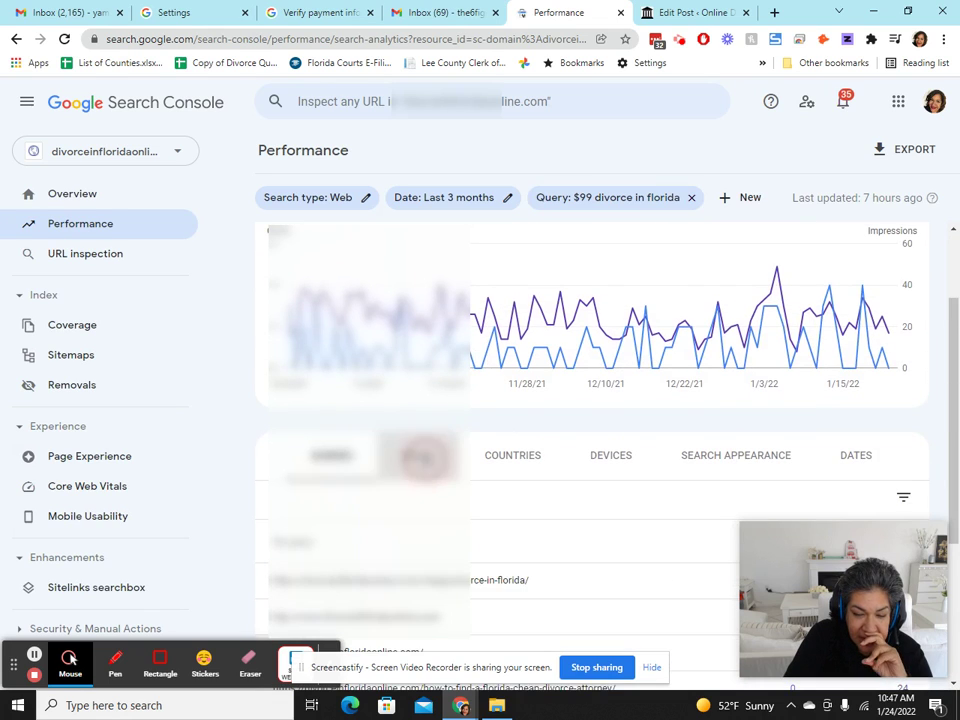
scroll(435, 468, down, 3)
scroll(469, 379, down, 1)
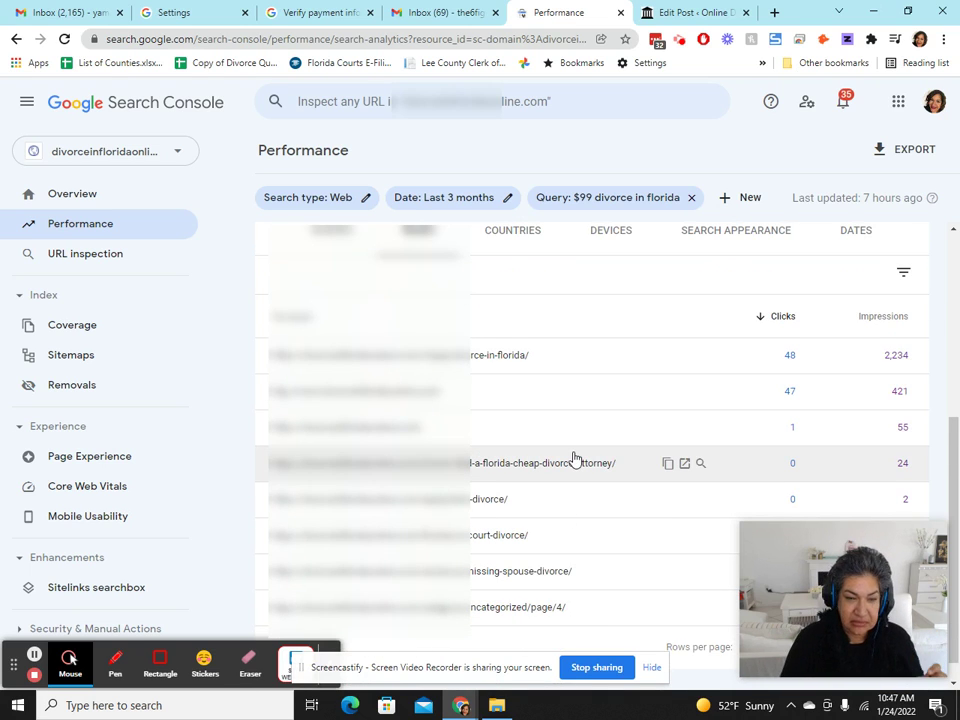
scroll(575, 458, up, 1)
scroll(575, 458, up, 3)
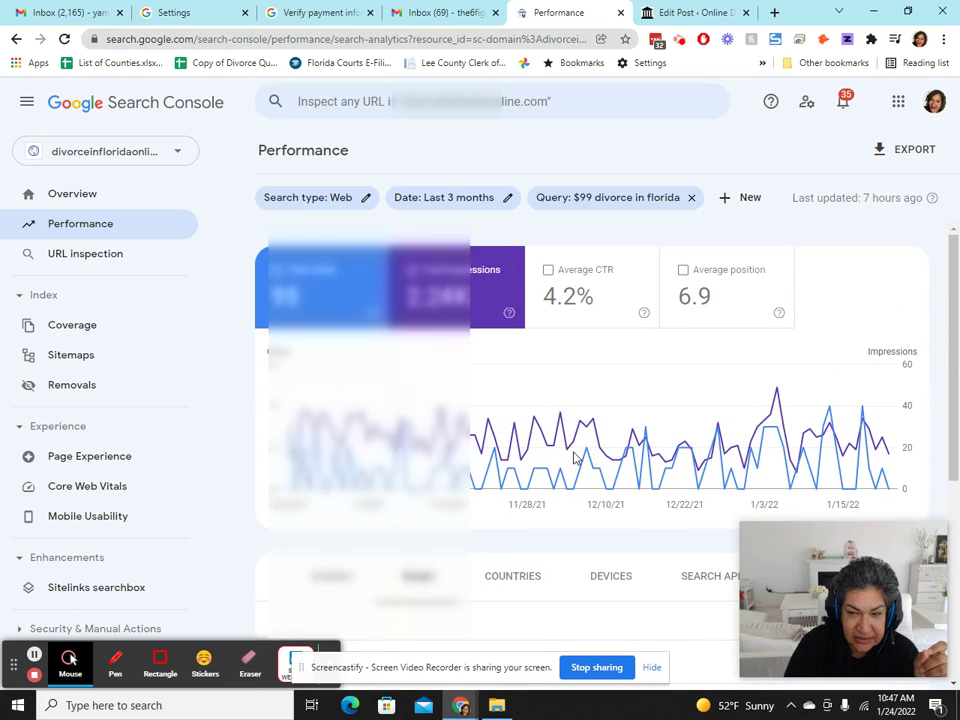
scroll(508, 473, down, 3)
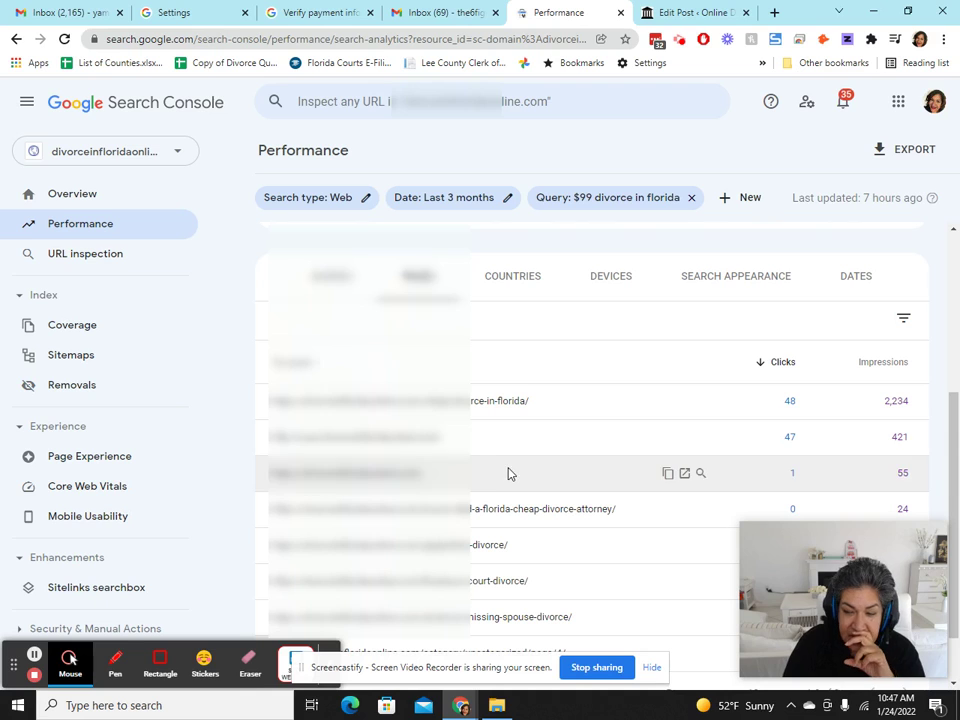
scroll(441, 440, down, 1)
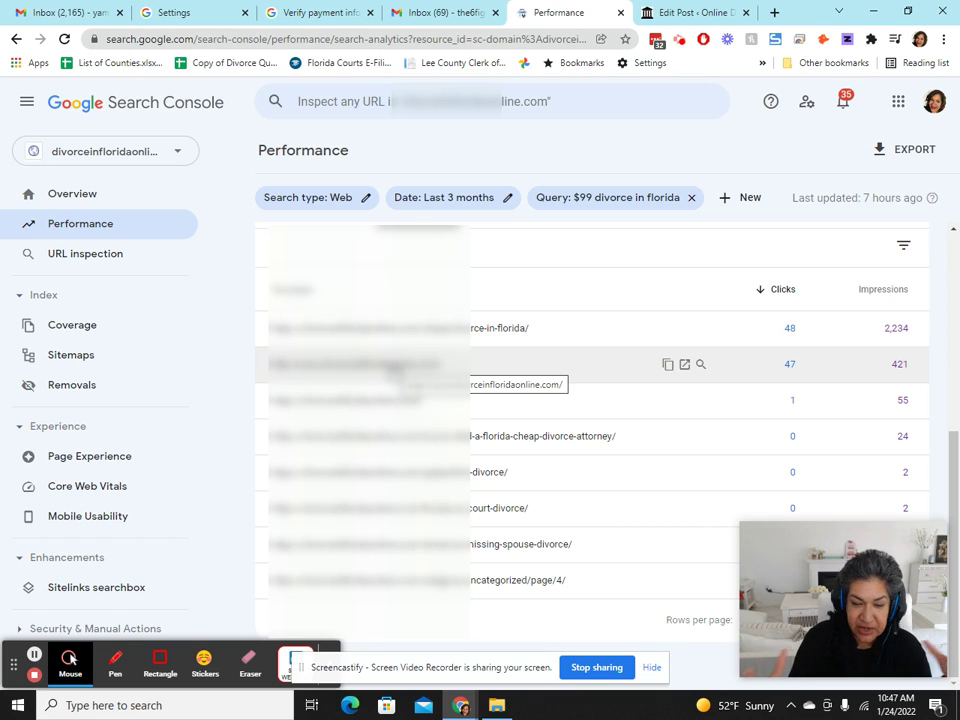
click(474, 332)
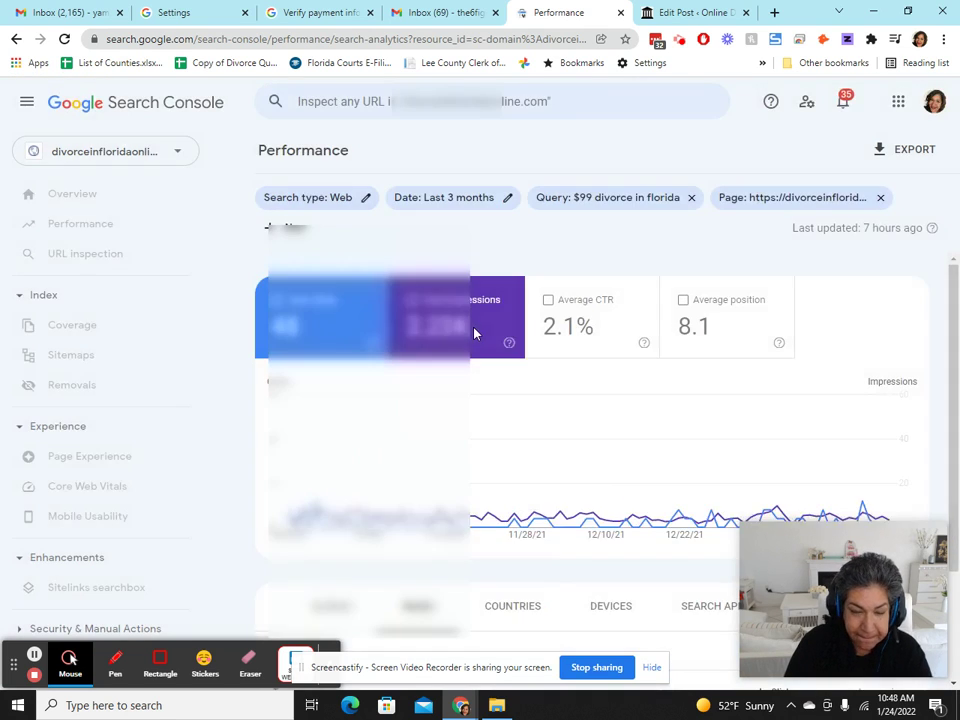
scroll(484, 456, down, 2)
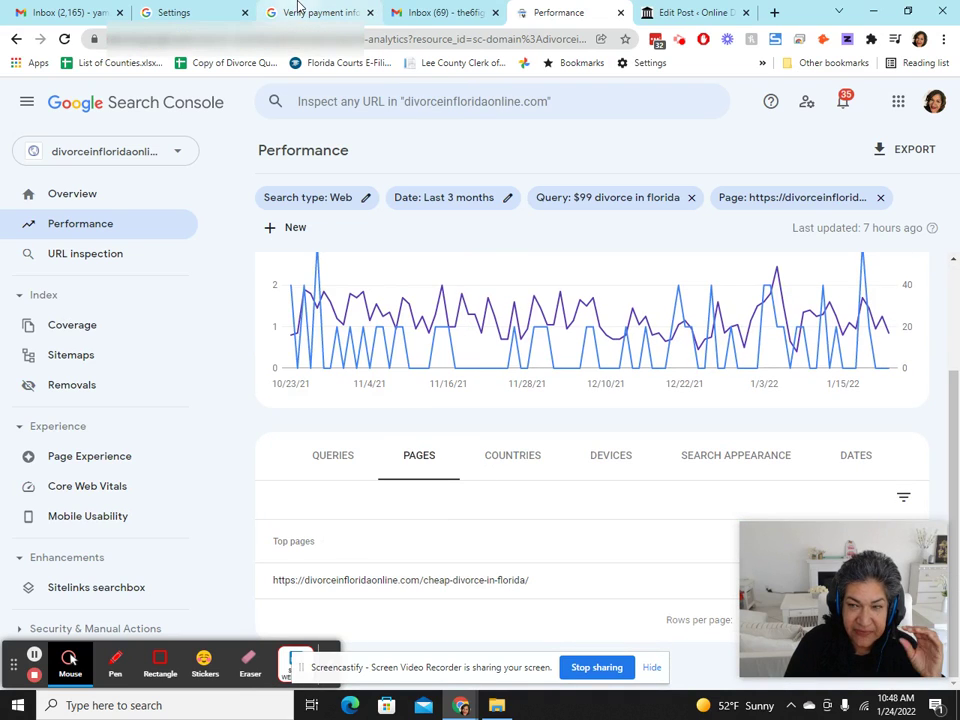
Switch to the WordPress editor and review the cheap Florida divorce post from the introduction and tips list to the low-income fee waiver section.
click(716, 8)
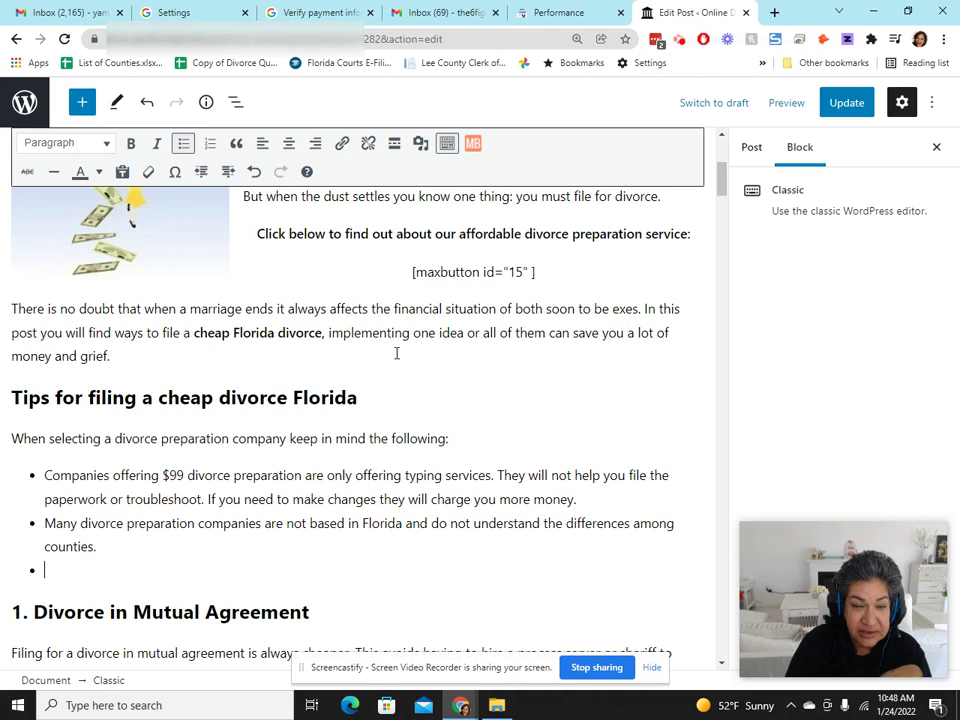
scroll(397, 352, down, 3)
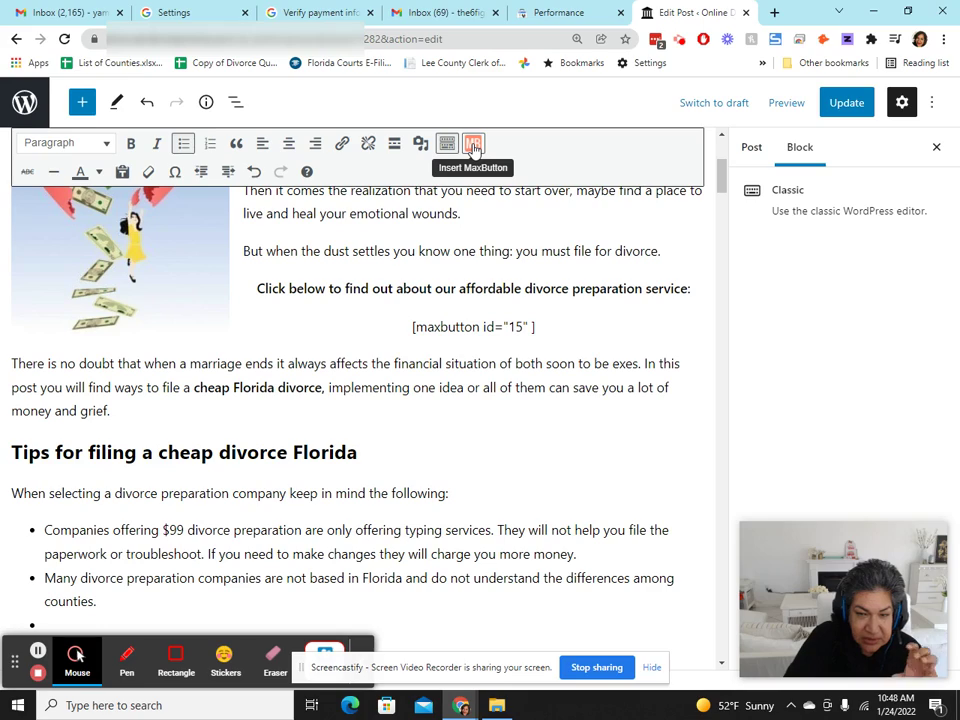
scroll(560, 440, down, 15)
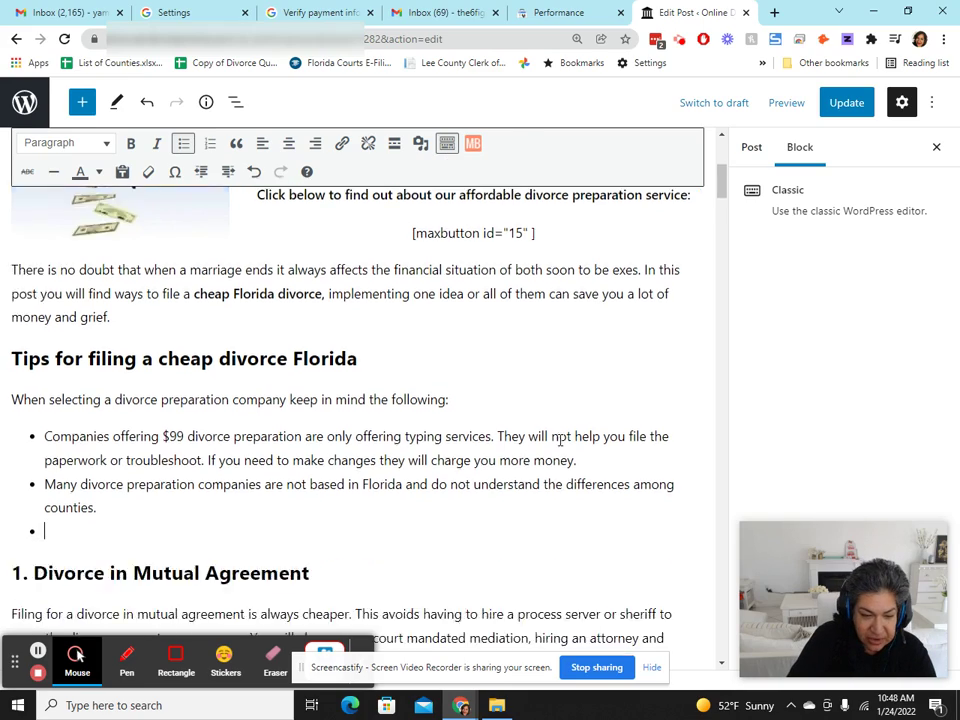
scroll(560, 440, down, 8)
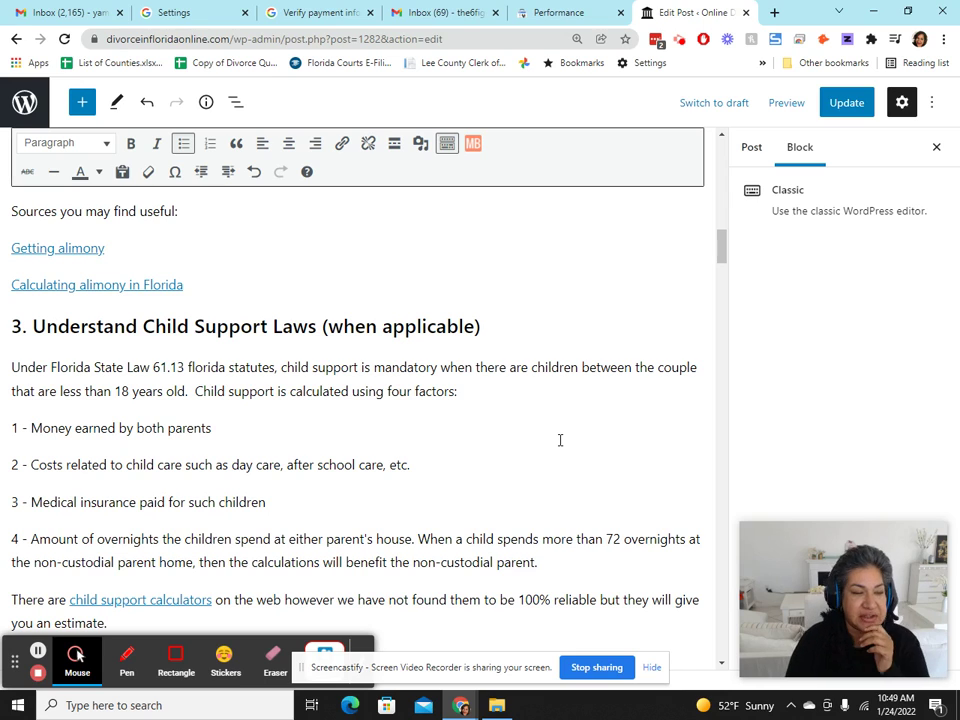
scroll(471, 450, down, 3)
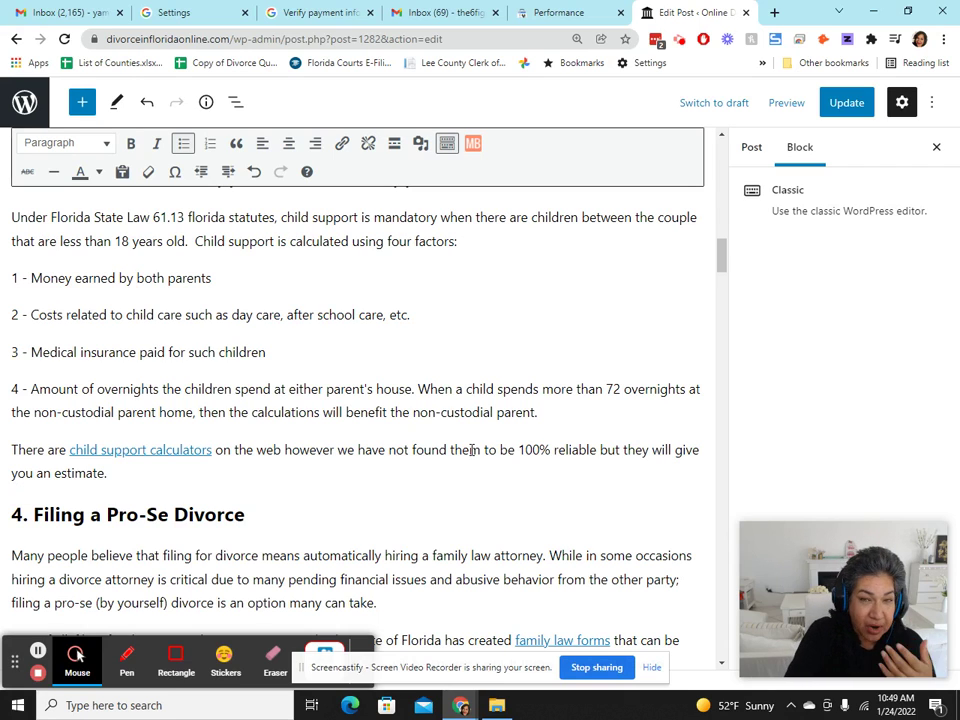
scroll(471, 450, down, 4)
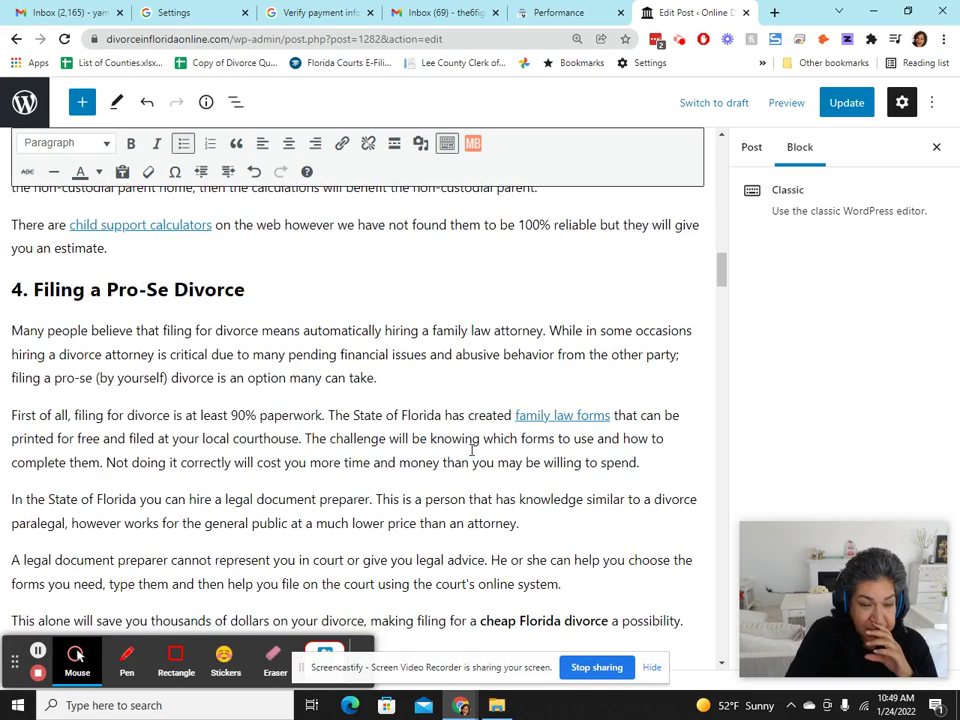
scroll(271, 398, down, 3)
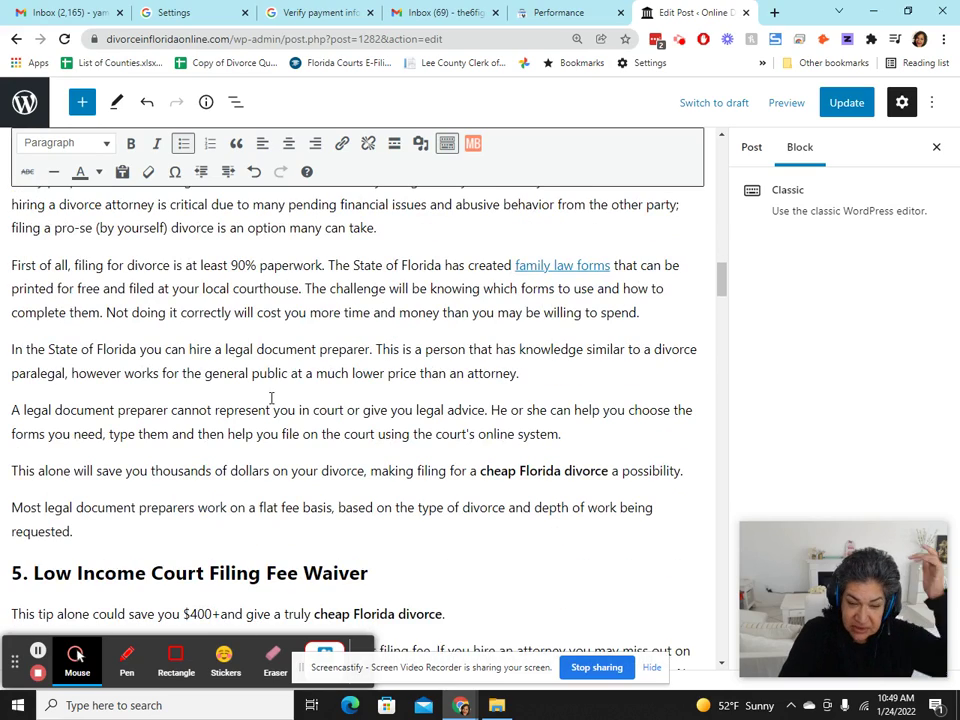
scroll(271, 398, up, 20)
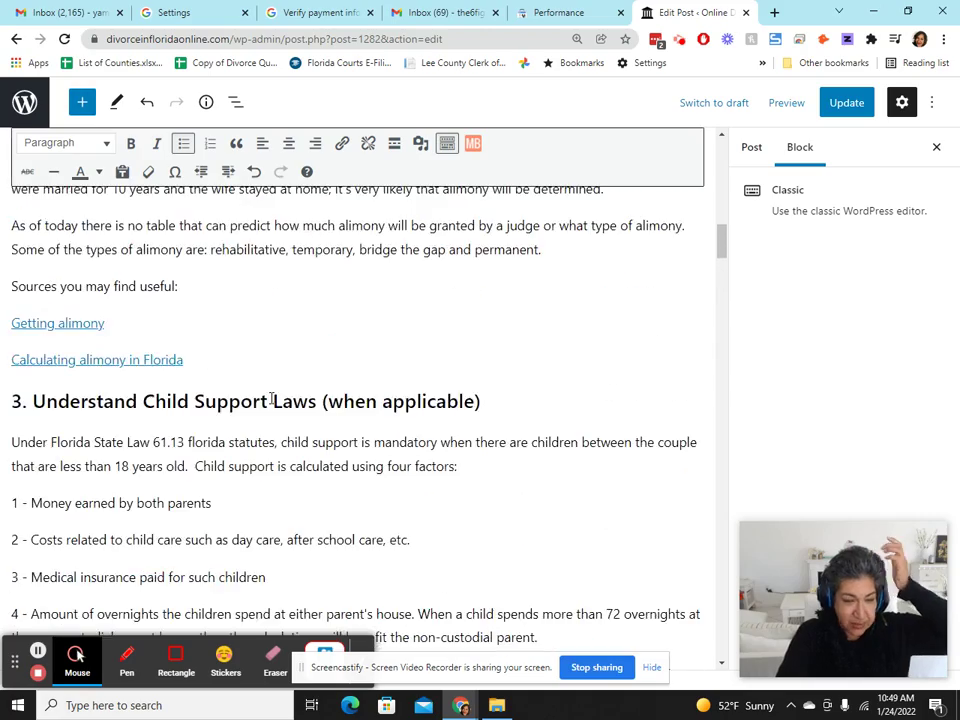
scroll(271, 398, up, 6)
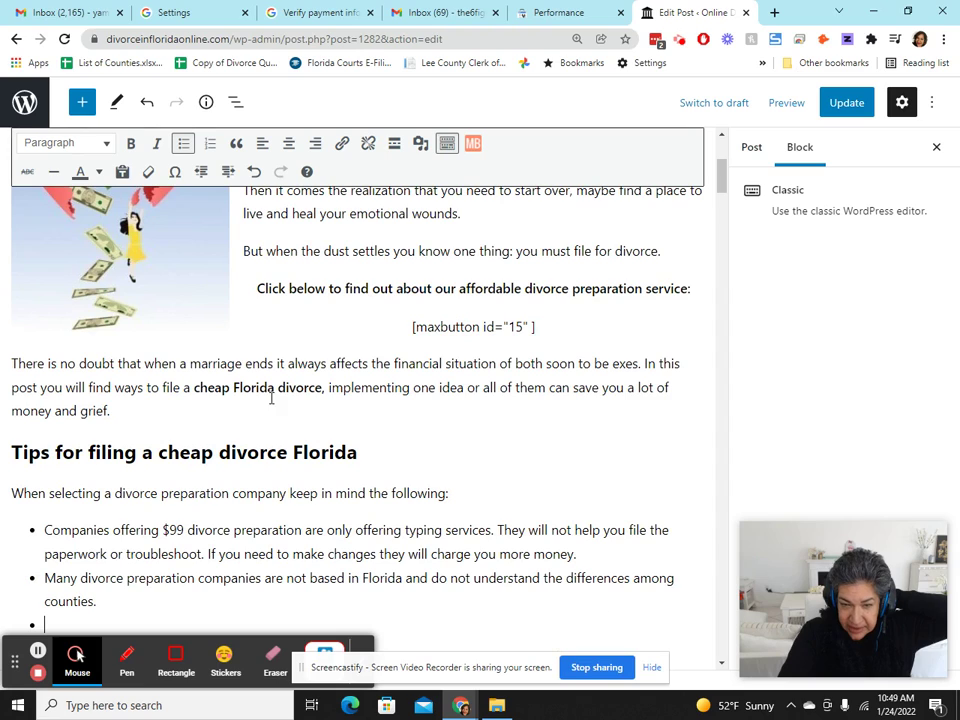
scroll(340, 448, down, 3)
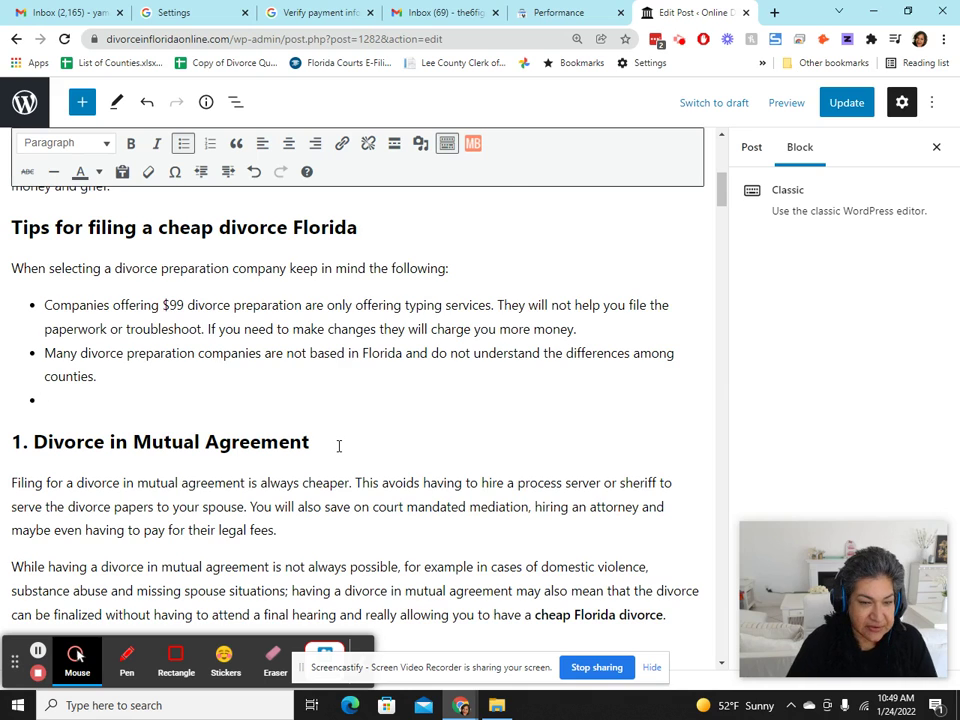
scroll(339, 446, up, 3)
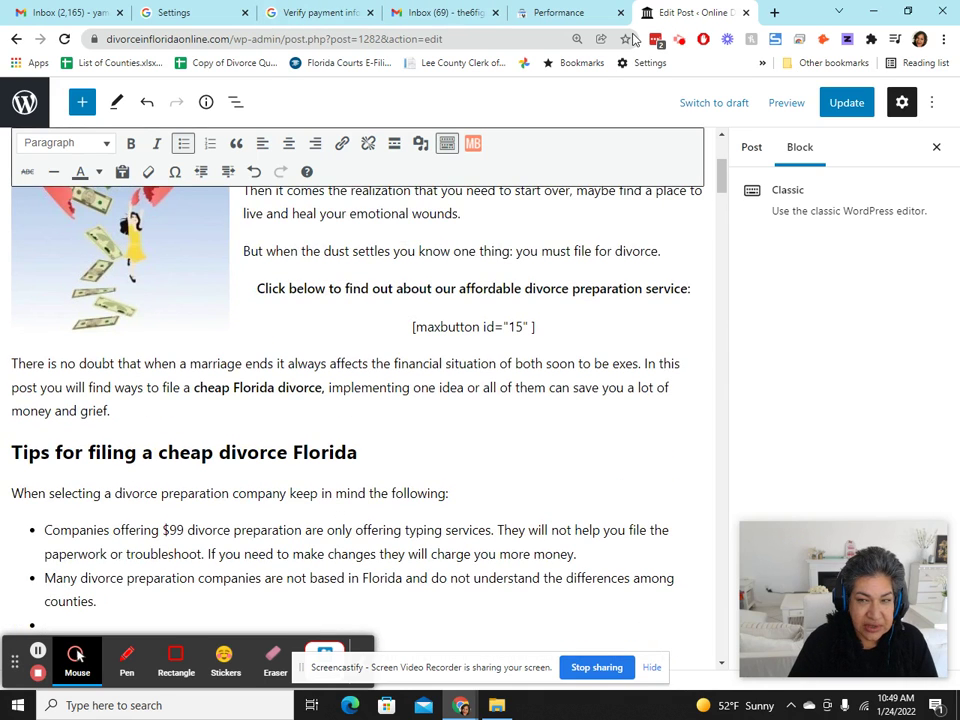
Compare the filtered query in Search Console with the WordPress post's content and its SmartCrawl SEO title and description.
click(565, 13)
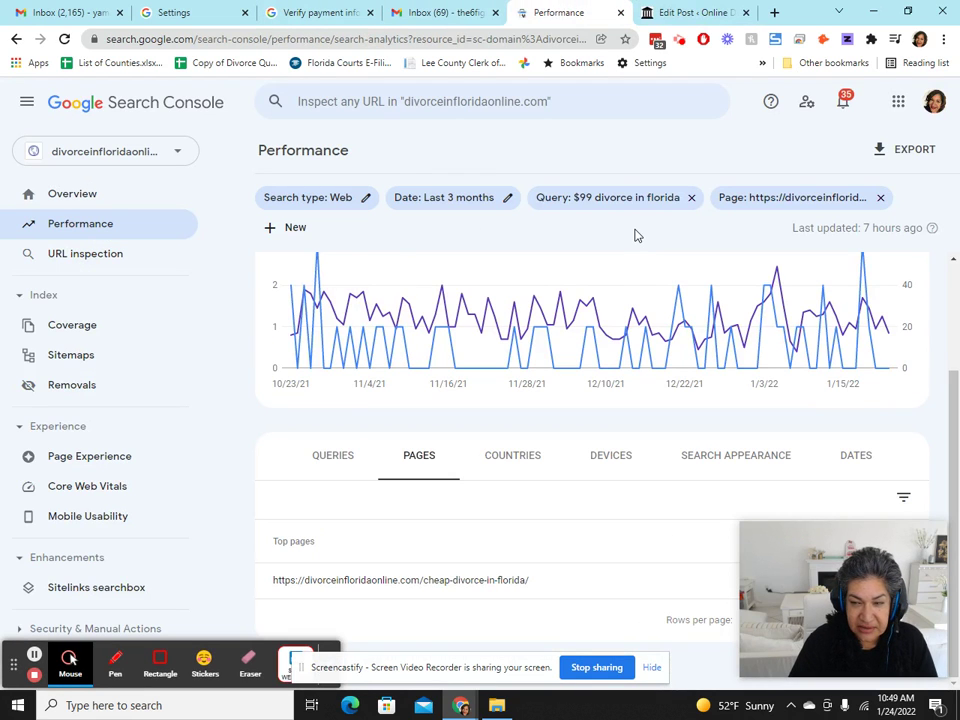
click(683, 12)
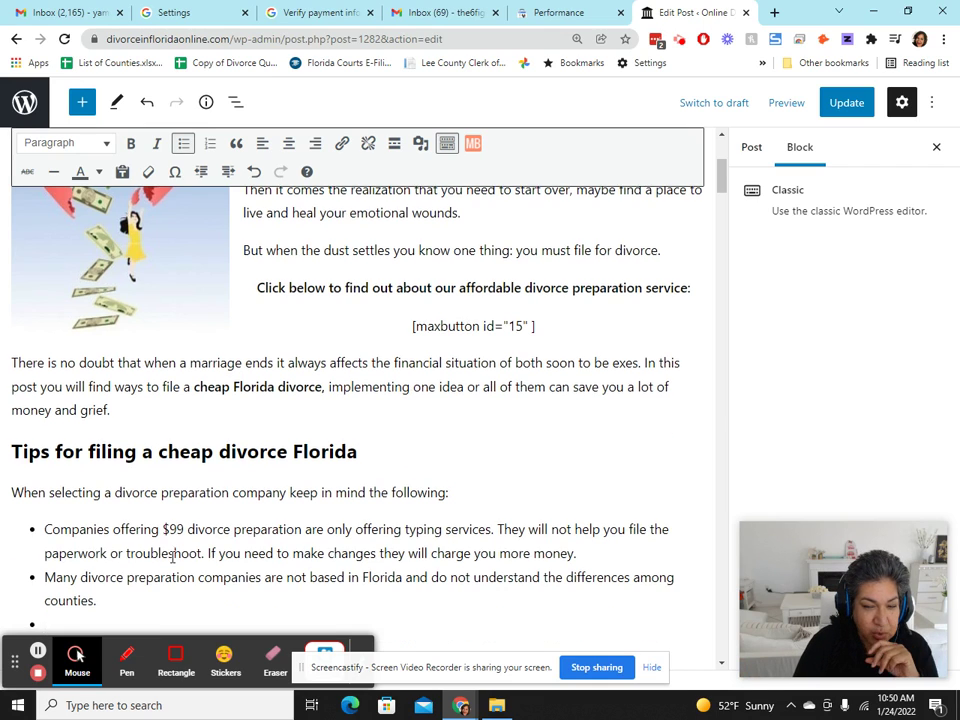
scroll(171, 551, down, 3)
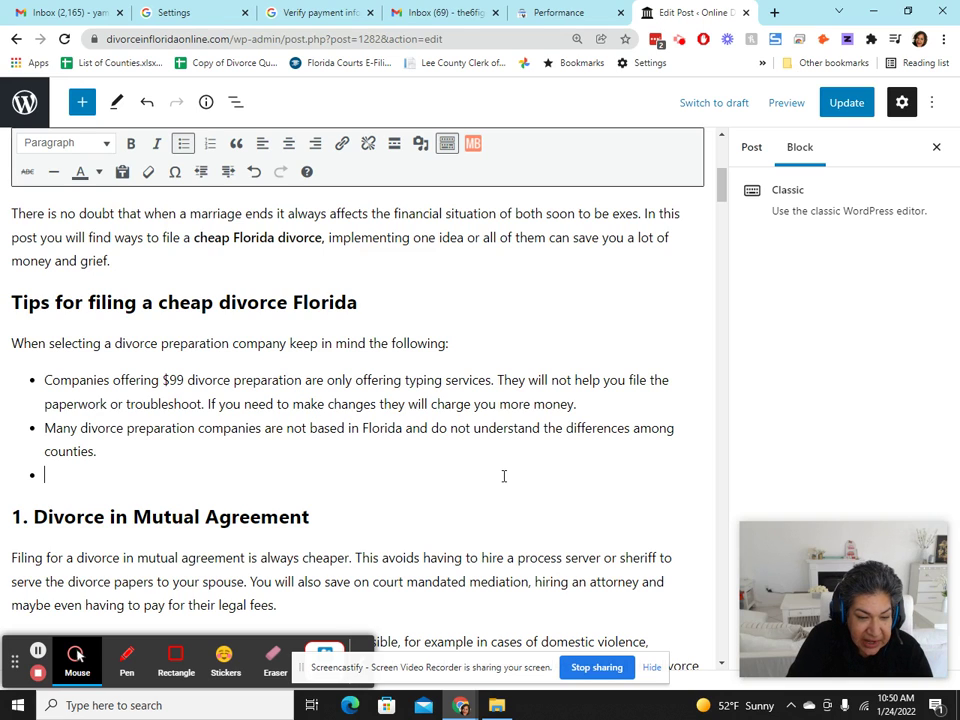
scroll(227, 454, down, 1)
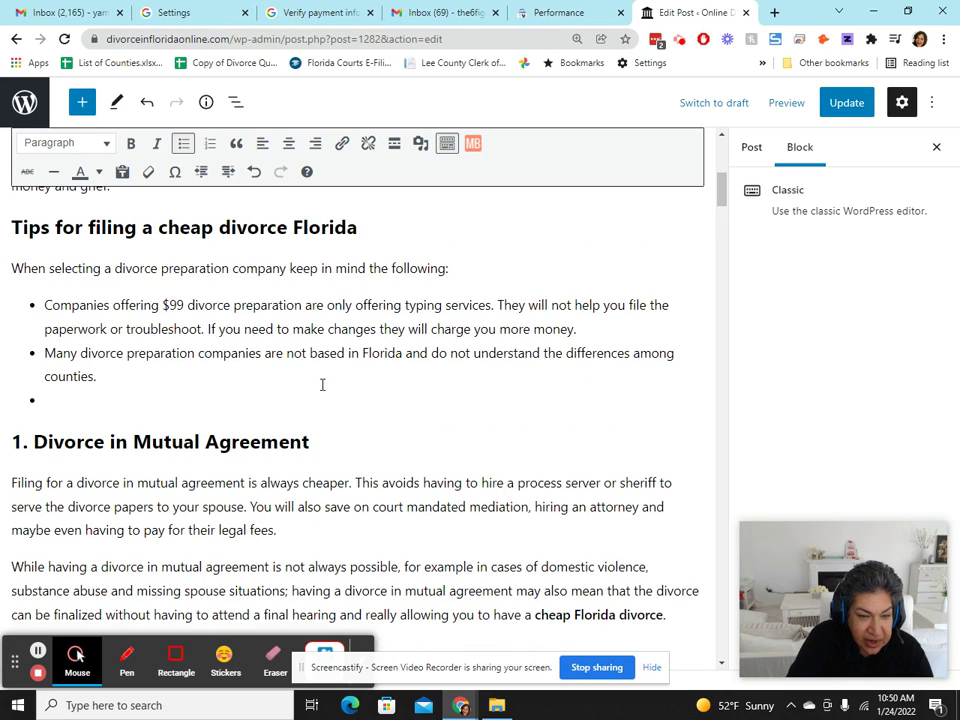
scroll(322, 384, down, 1)
scroll(324, 400, down, 6)
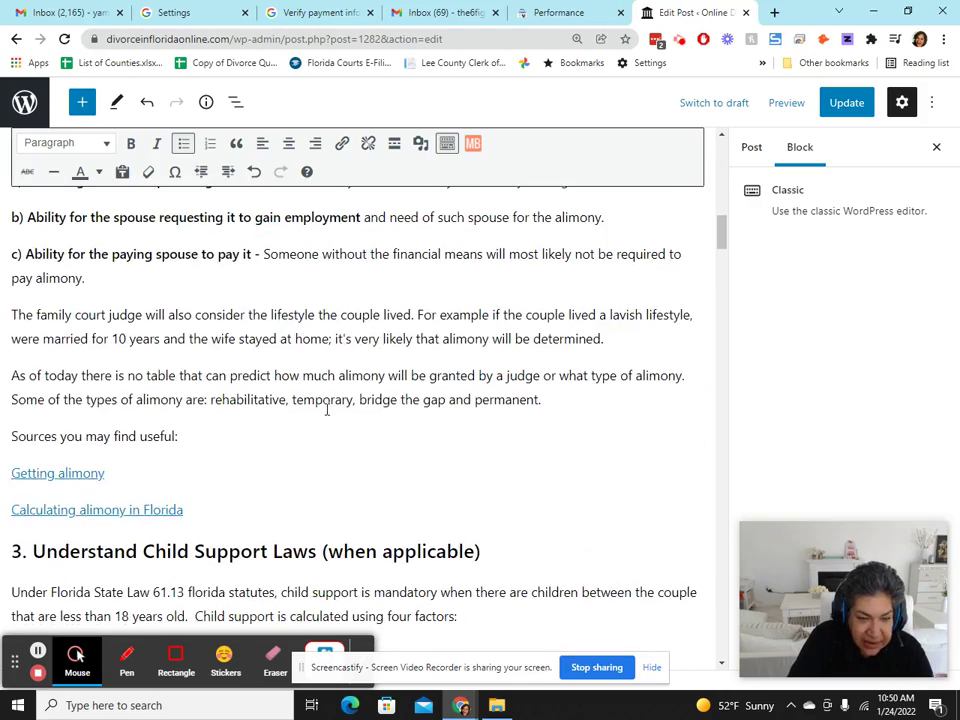
scroll(326, 412, down, 15)
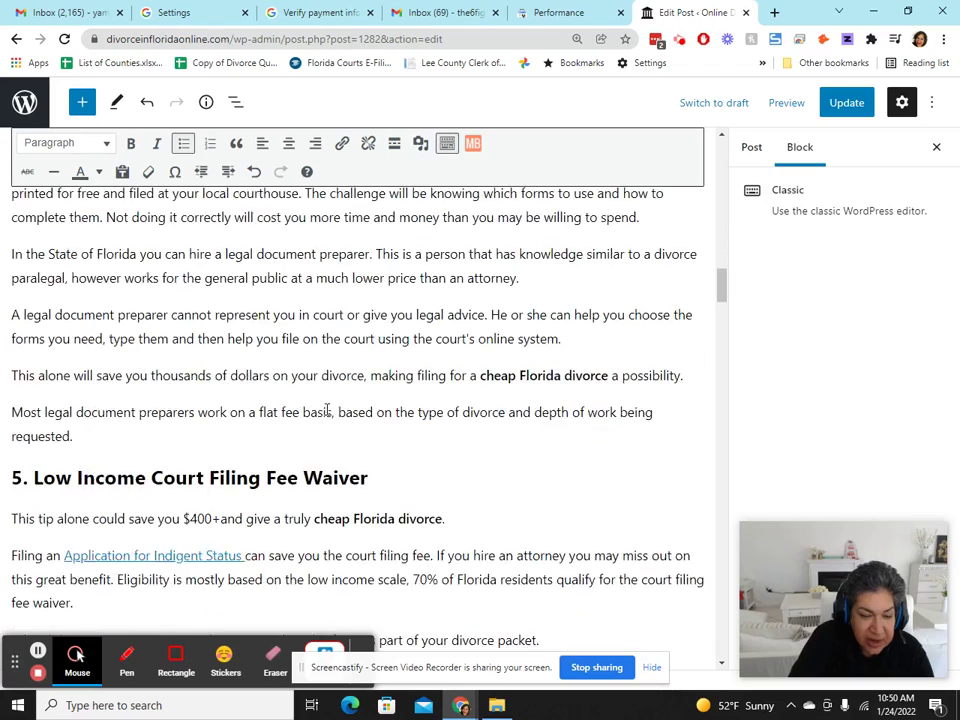
scroll(325, 414, down, 1)
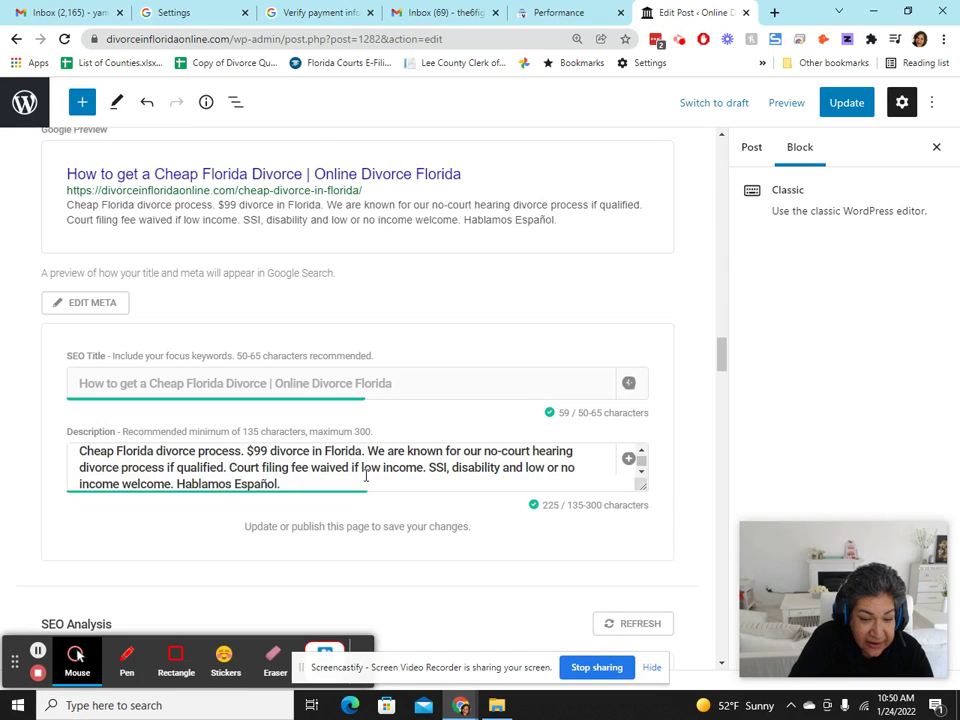
scroll(458, 497, up, 7)
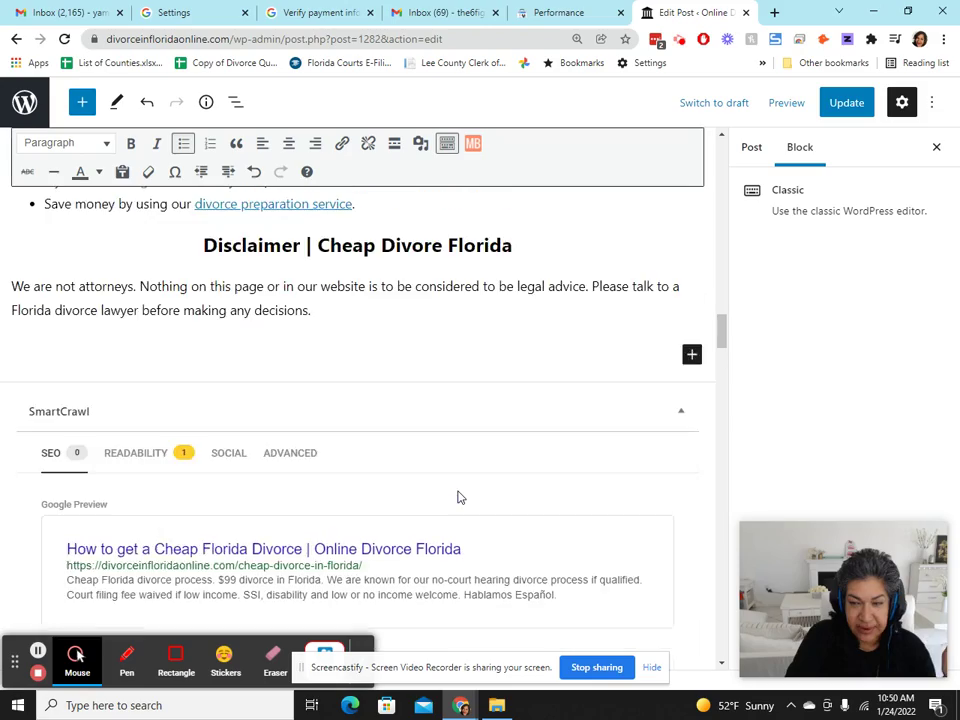
Return to the list under "Tips for filing a cheap divorce Florida" and highlight "$99 divorce preparation" in its first bullet.
scroll(458, 497, up, 10)
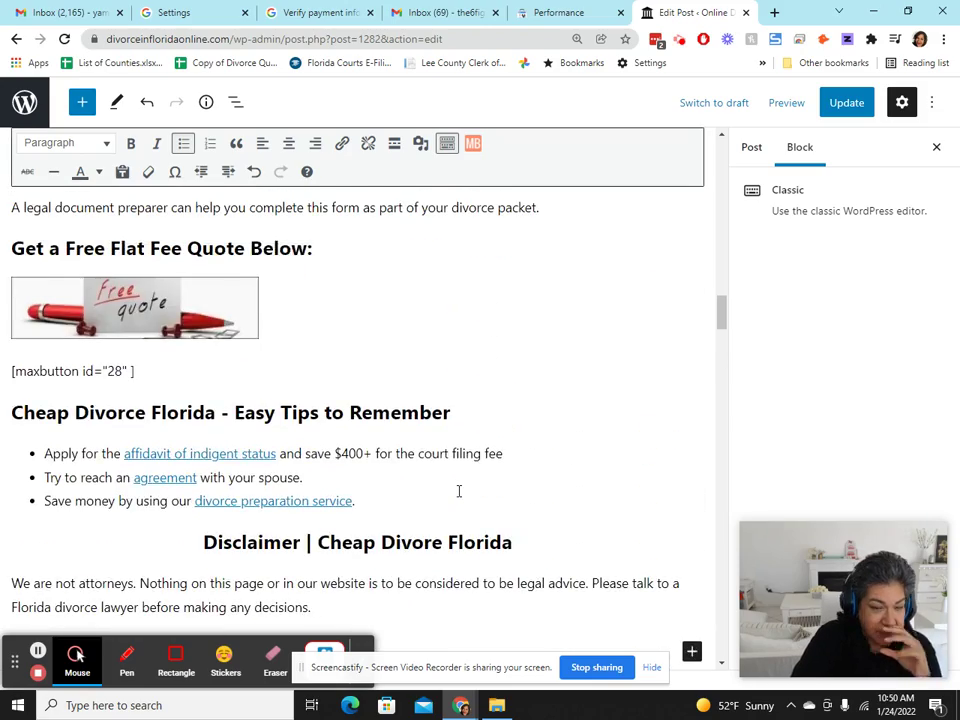
scroll(458, 490, up, 15)
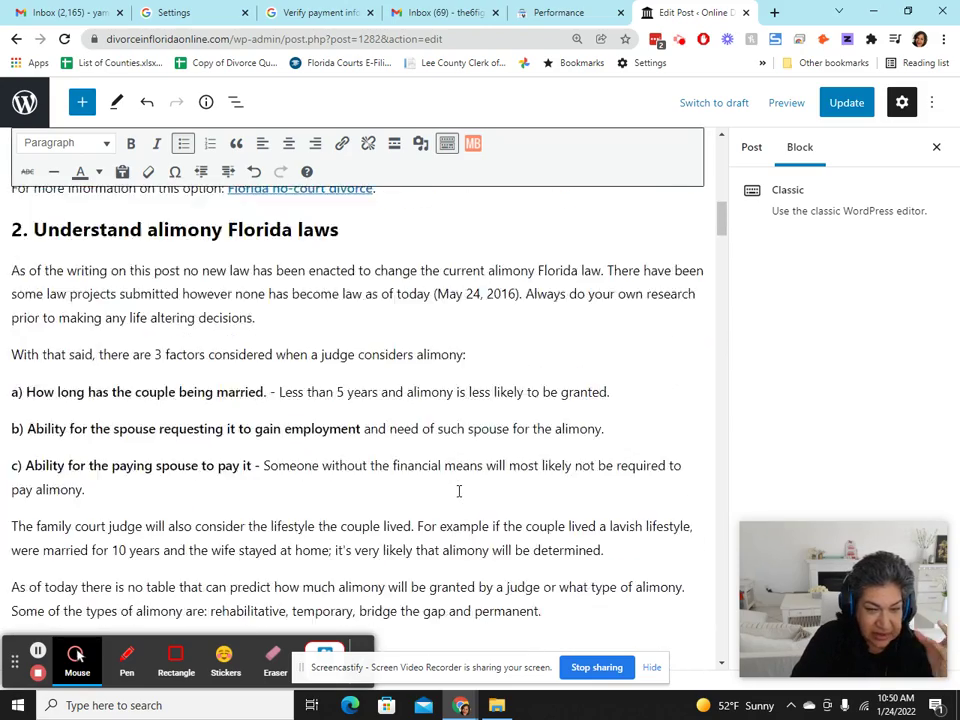
scroll(458, 491, down, 2)
scroll(459, 492, down, 4)
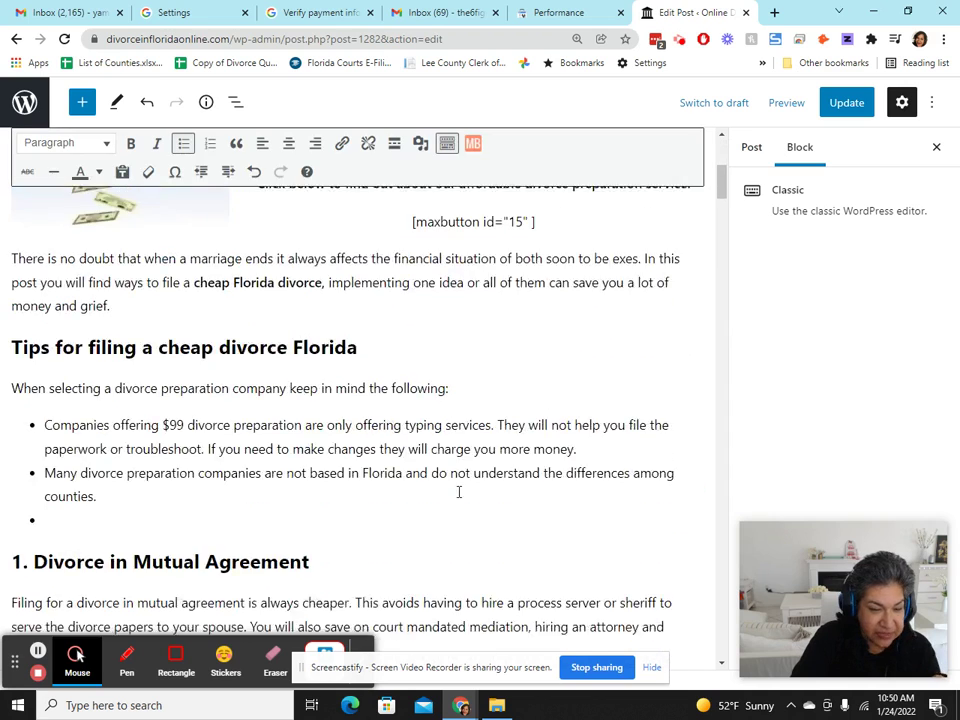
click(45, 474)
drag(165, 380, 302, 380)
Review the post from its title and introduction down through the child support and pro-se divorce sections.
scroll(466, 328, up, 6)
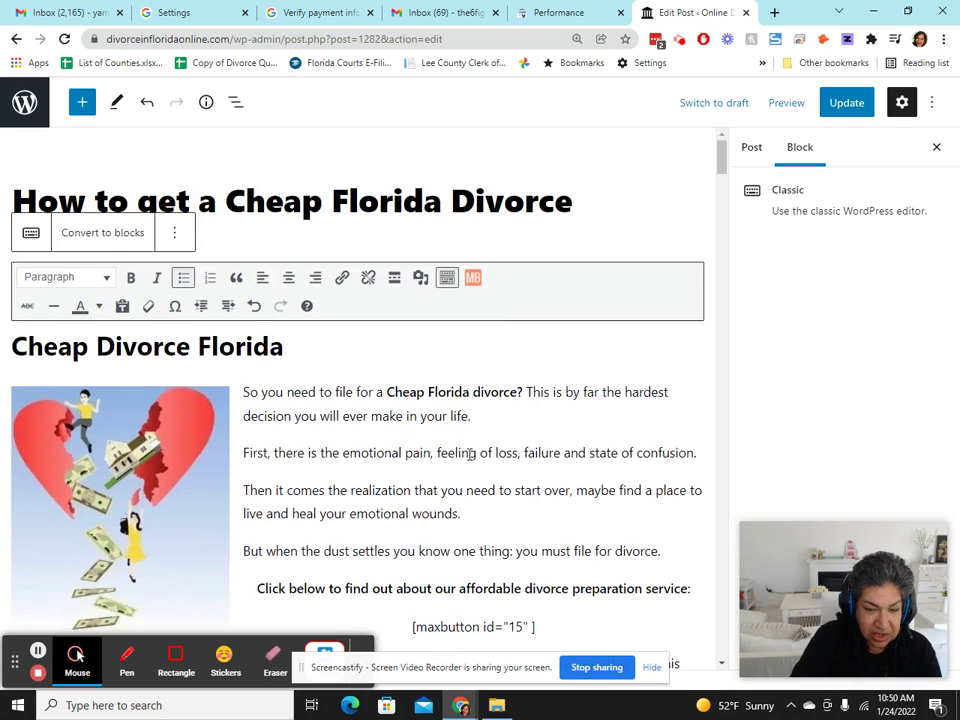
scroll(468, 491, down, 3)
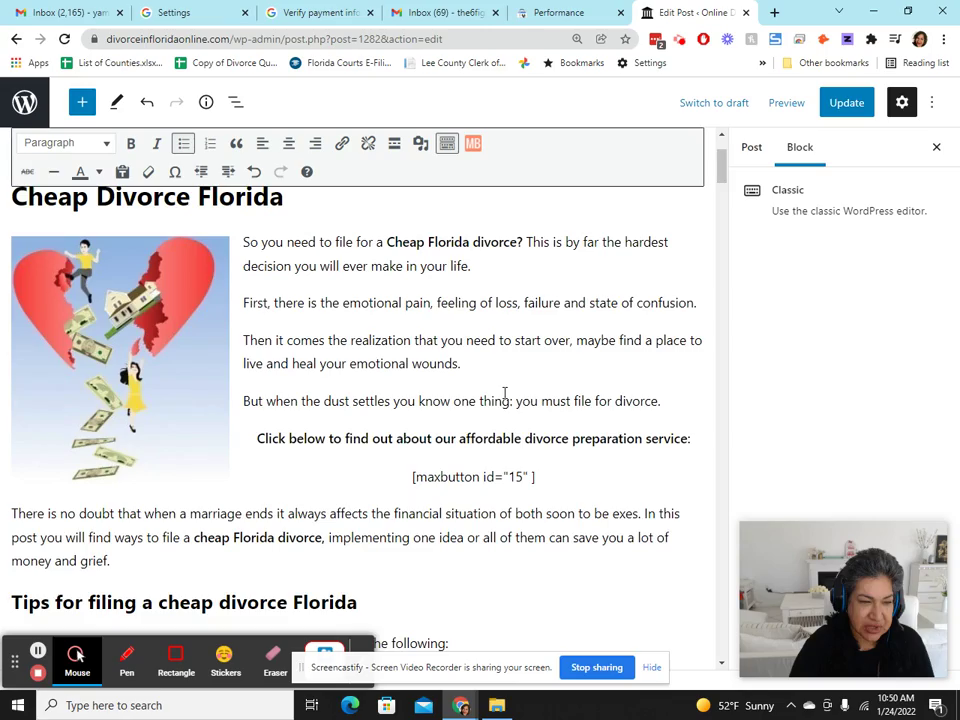
scroll(345, 450, down, 15)
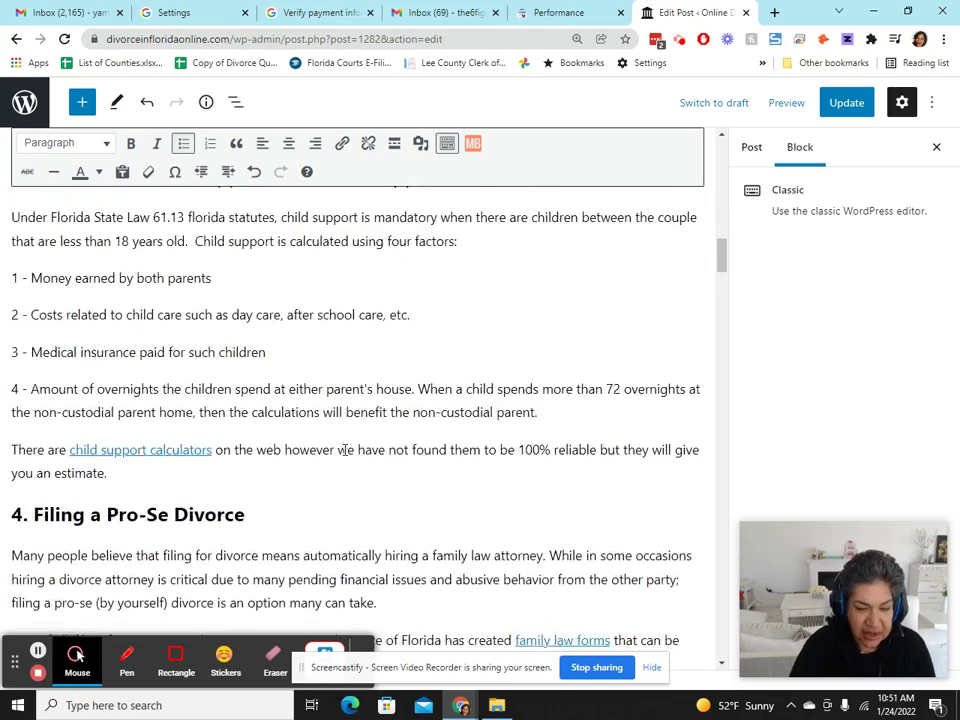
scroll(345, 448, down, 5)
scroll(345, 448, up, 10)
Switch to Search Console, reset the Performance report to clear the query and page filters, and examine the top queries.
click(565, 14)
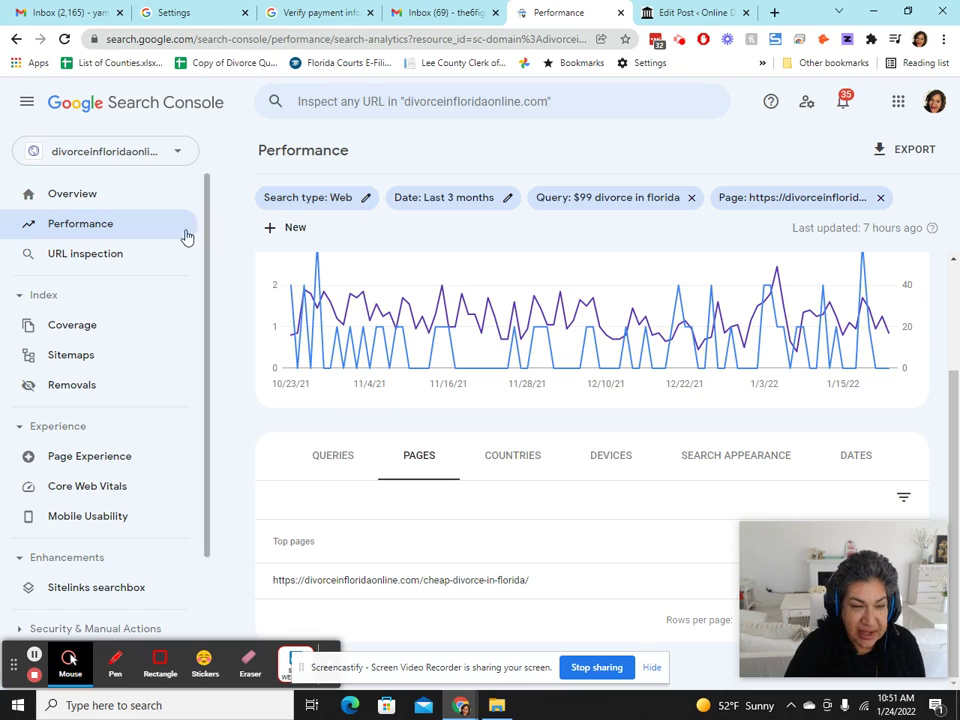
click(133, 226)
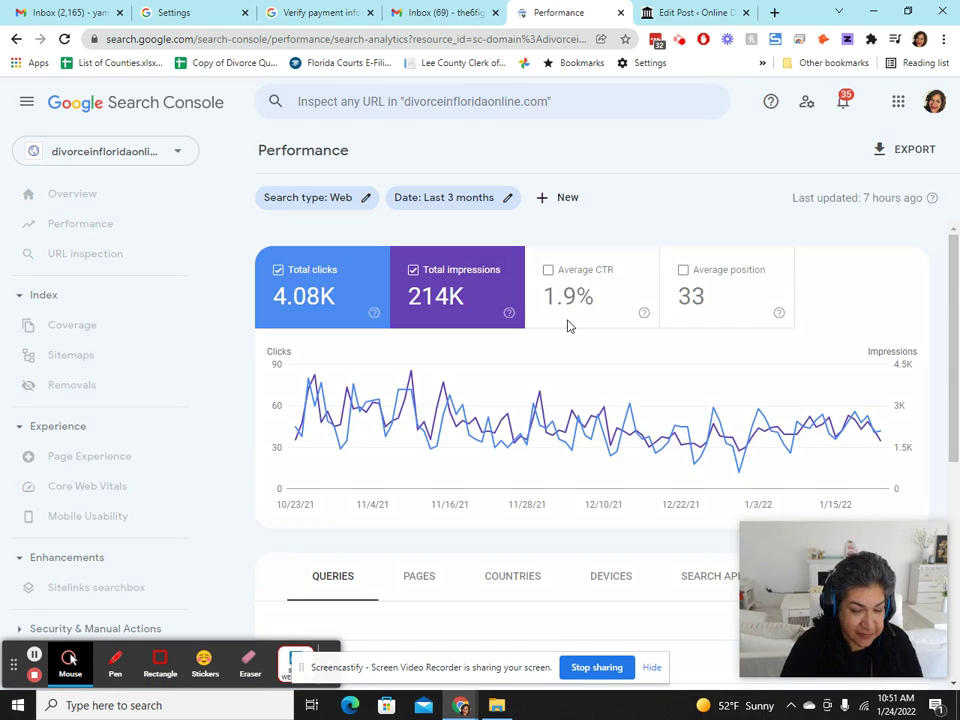
scroll(541, 418, down, 4)
scroll(540, 418, down, 1)
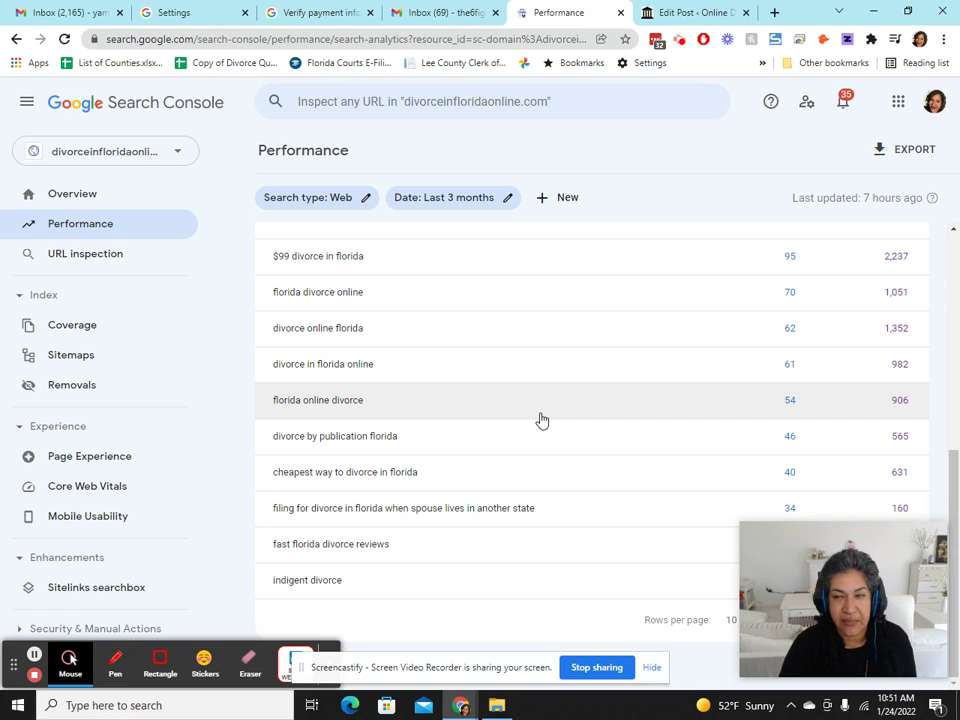
Switch back to the WordPress post and check its introduction, tips list and remaining sections down to the closing disclaimer.
click(690, 12)
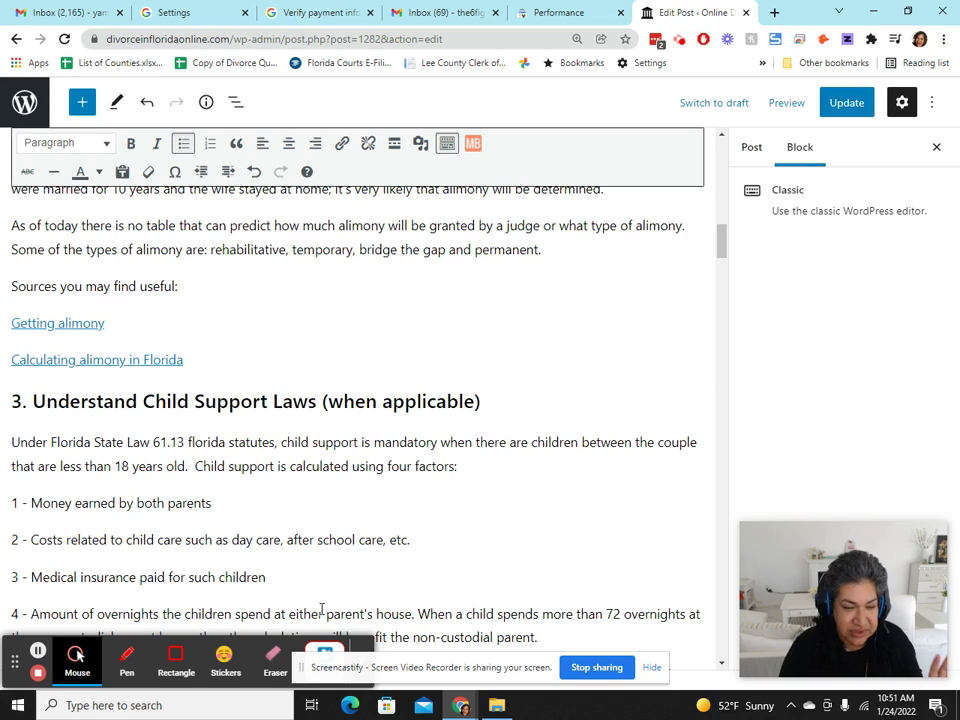
scroll(407, 411, up, 12)
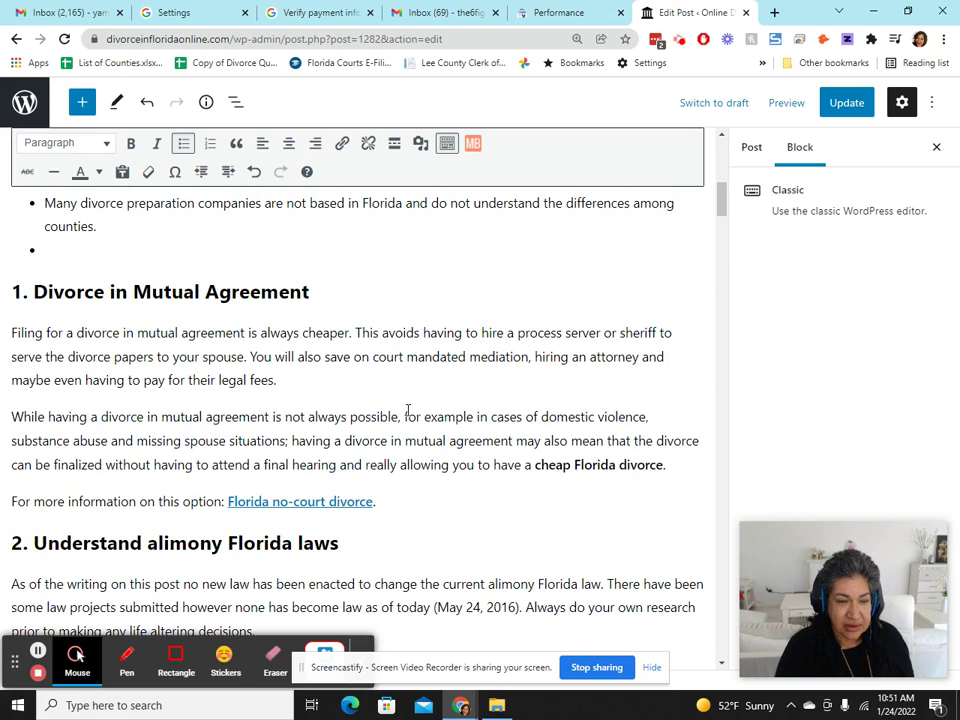
scroll(407, 411, up, 5)
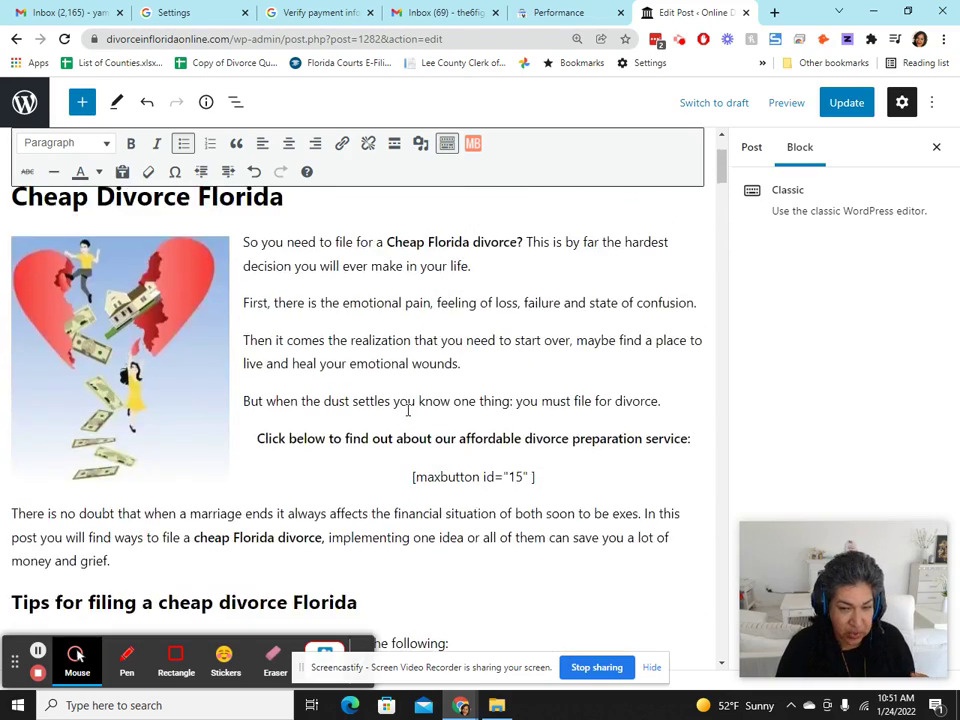
scroll(407, 411, down, 3)
scroll(407, 411, up, 1)
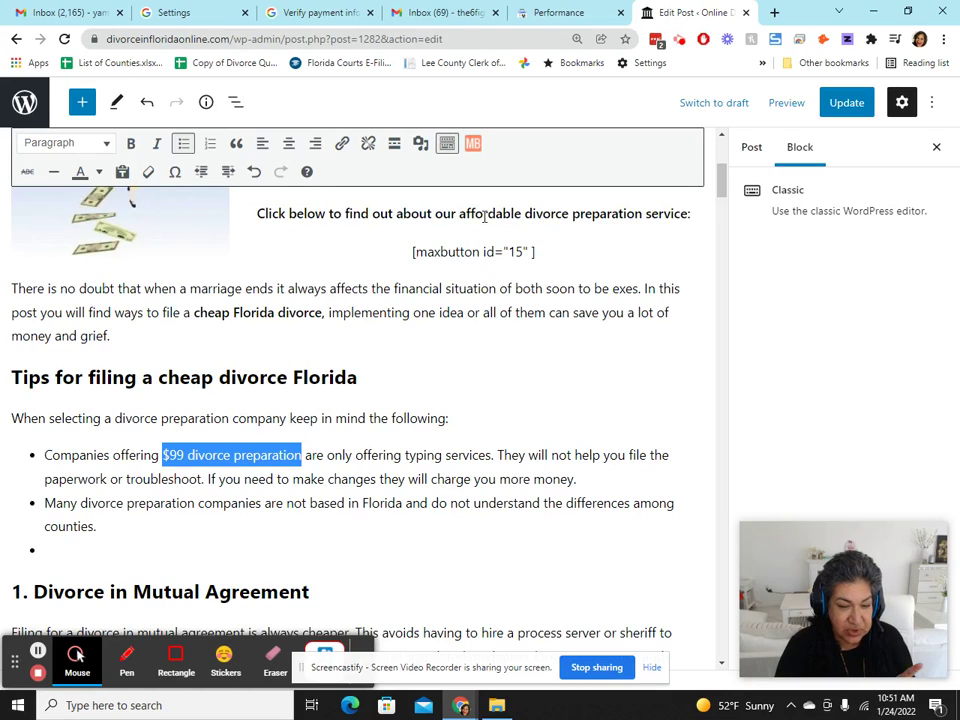
scroll(489, 317, down, 10)
scroll(489, 320, down, 10)
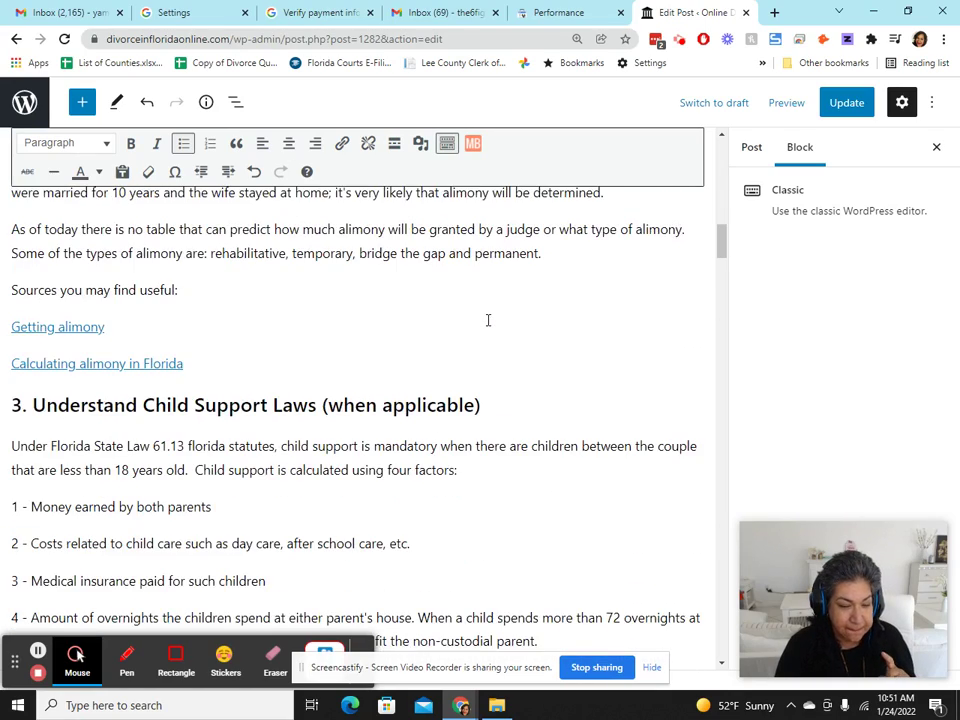
scroll(489, 320, down, 5)
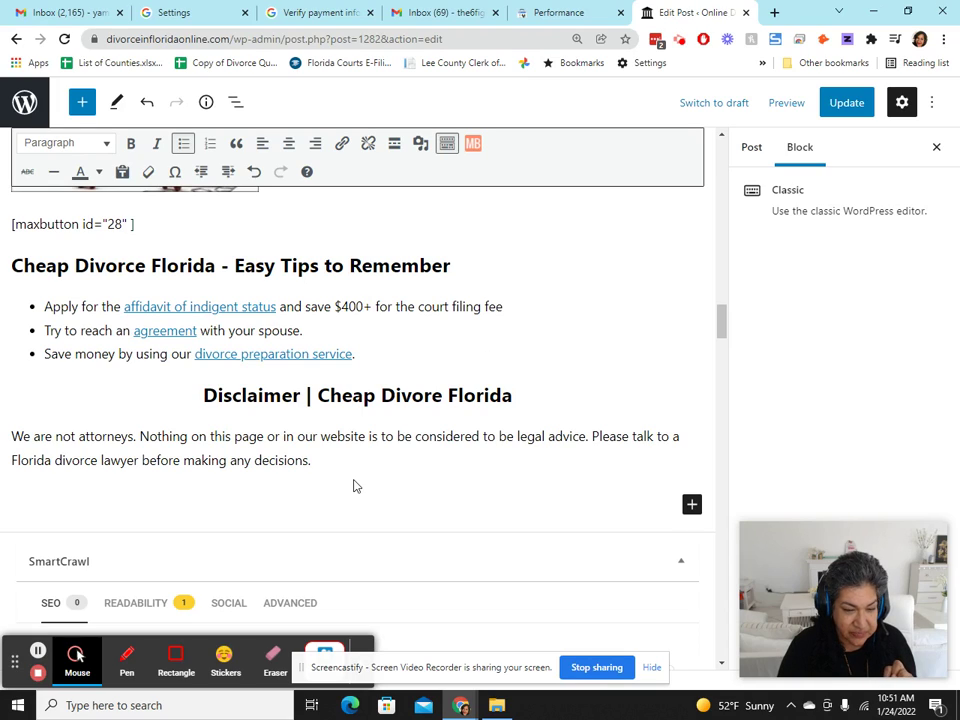
Recheck the whole post between its SmartCrawl section and its title, looking at how the content covers the $99 divorce keyword.
scroll(354, 482, up, 15)
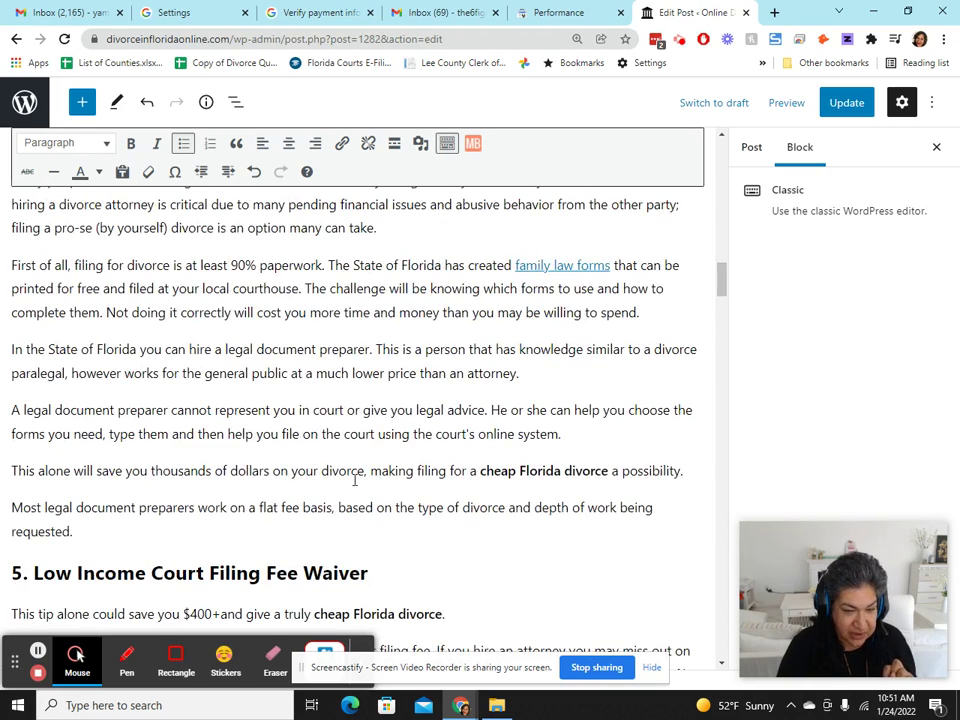
scroll(354, 480, up, 12)
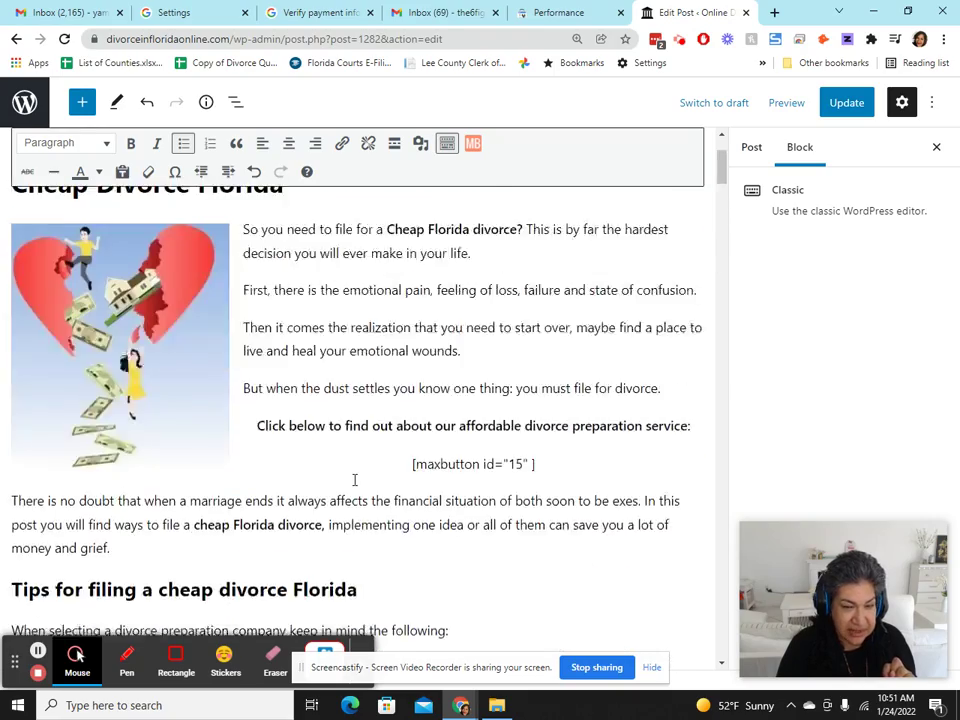
scroll(354, 480, down, 5)
scroll(354, 480, down, 20)
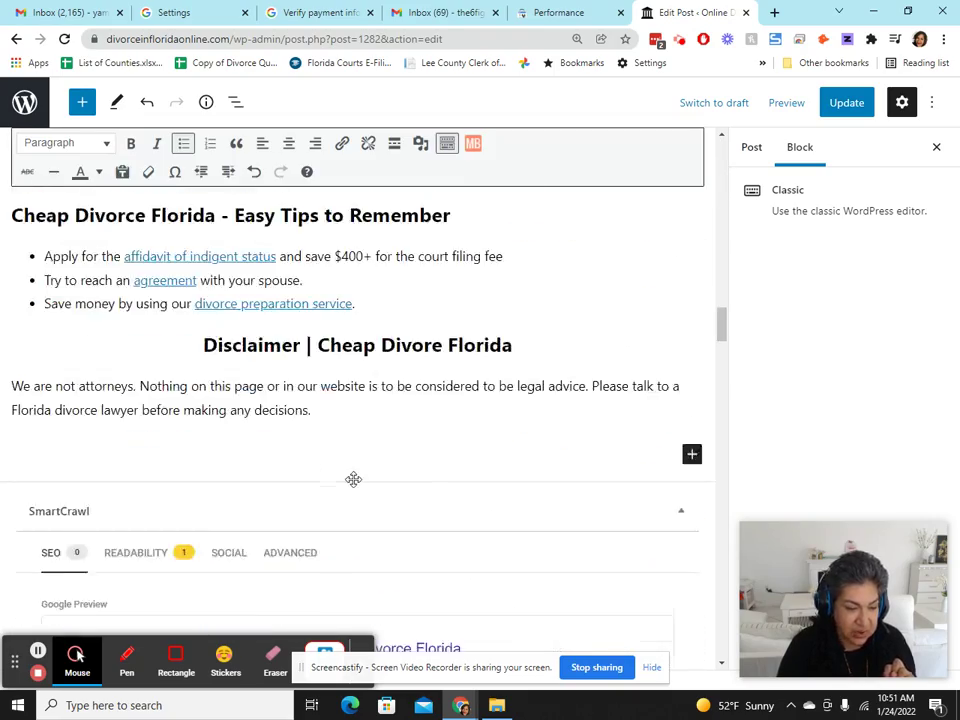
scroll(354, 480, up, 6)
scroll(354, 480, up, 12)
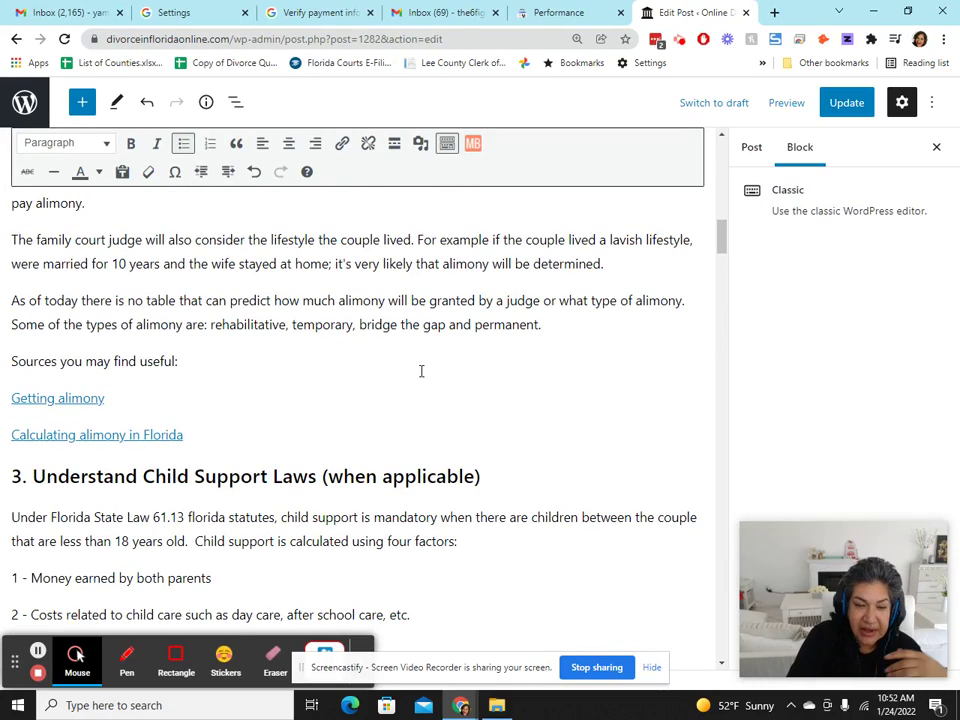
scroll(421, 371, up, 15)
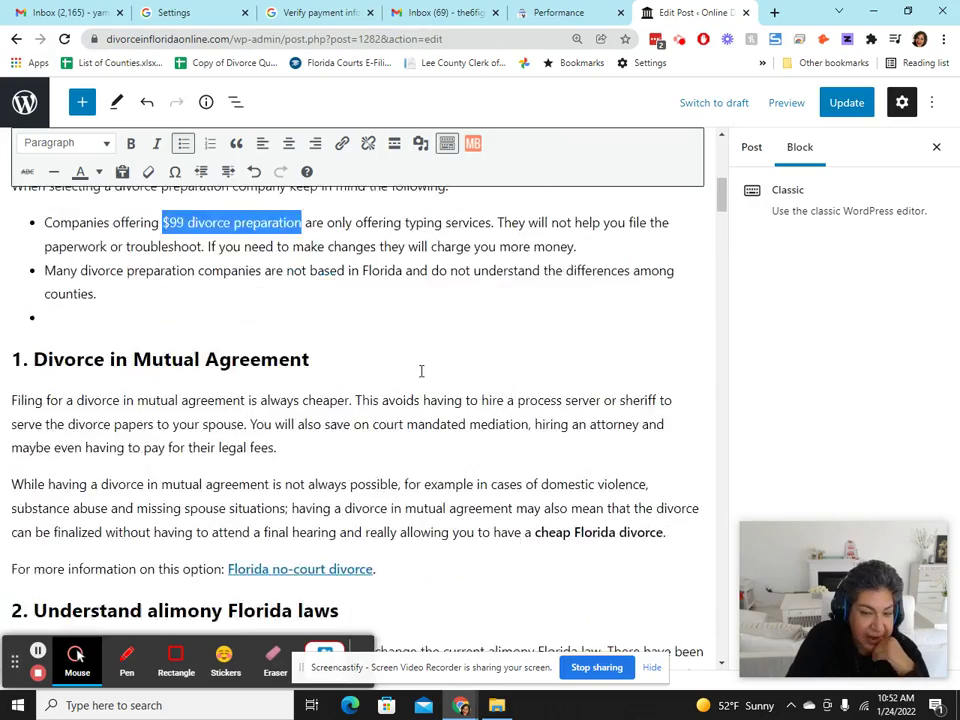
scroll(421, 371, up, 3)
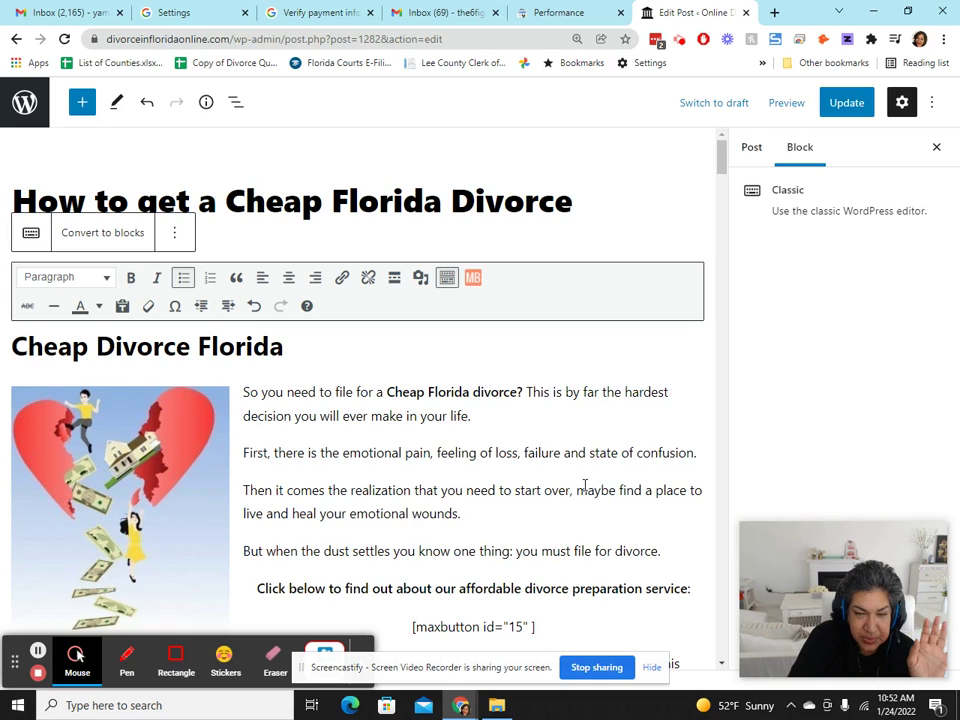
Read through the tips list and the mutual agreement, alimony, child support and pro-se sections, then return to the post's title.
scroll(585, 485, down, 3)
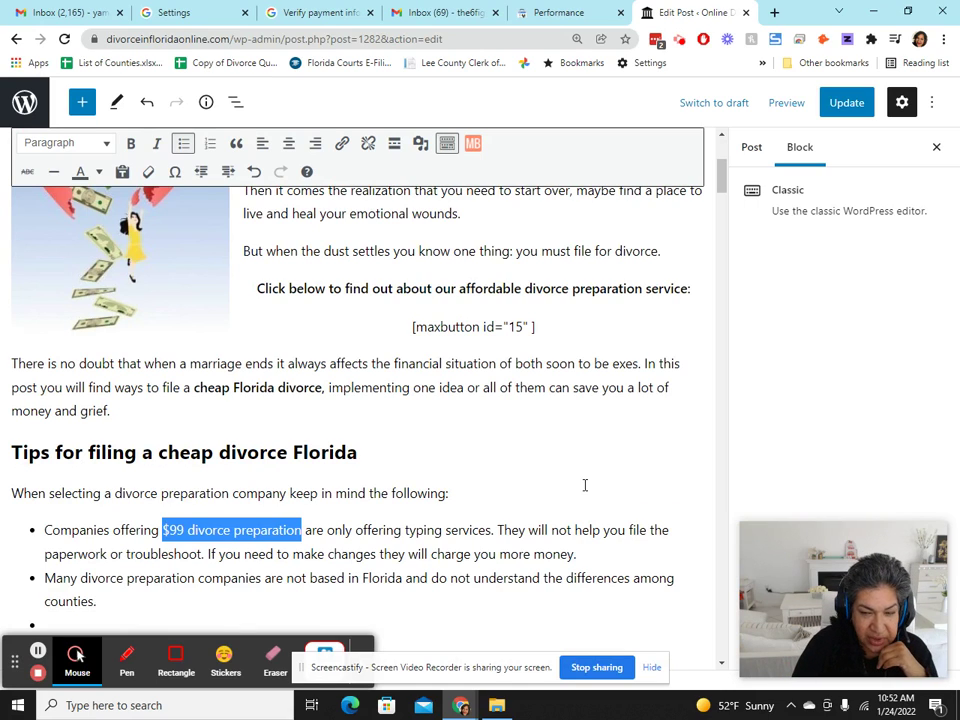
scroll(399, 424, down, 1)
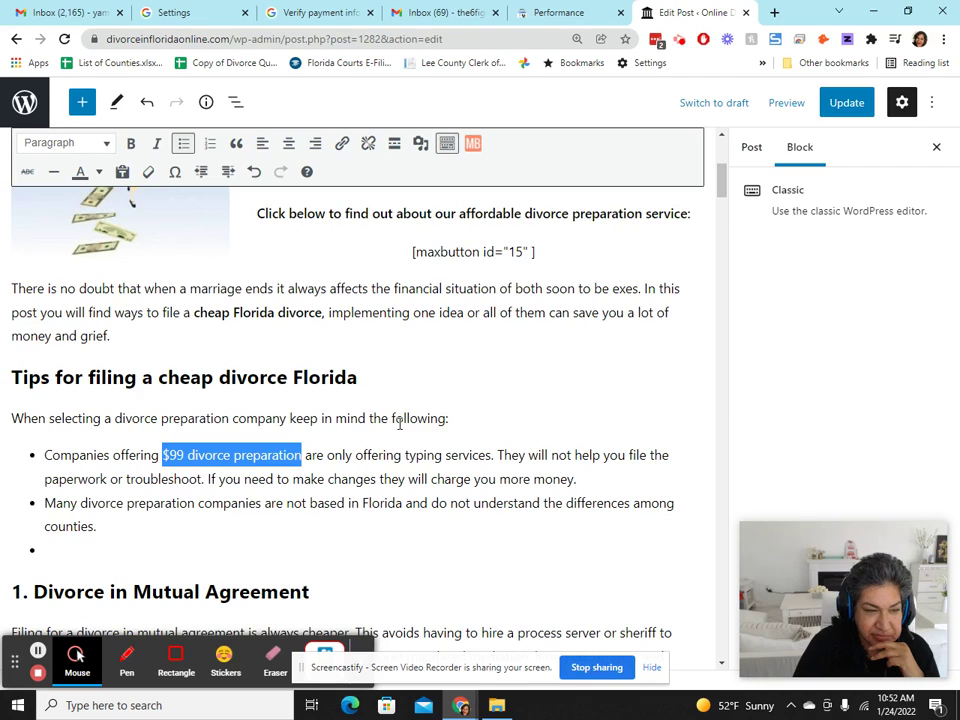
scroll(399, 424, down, 4)
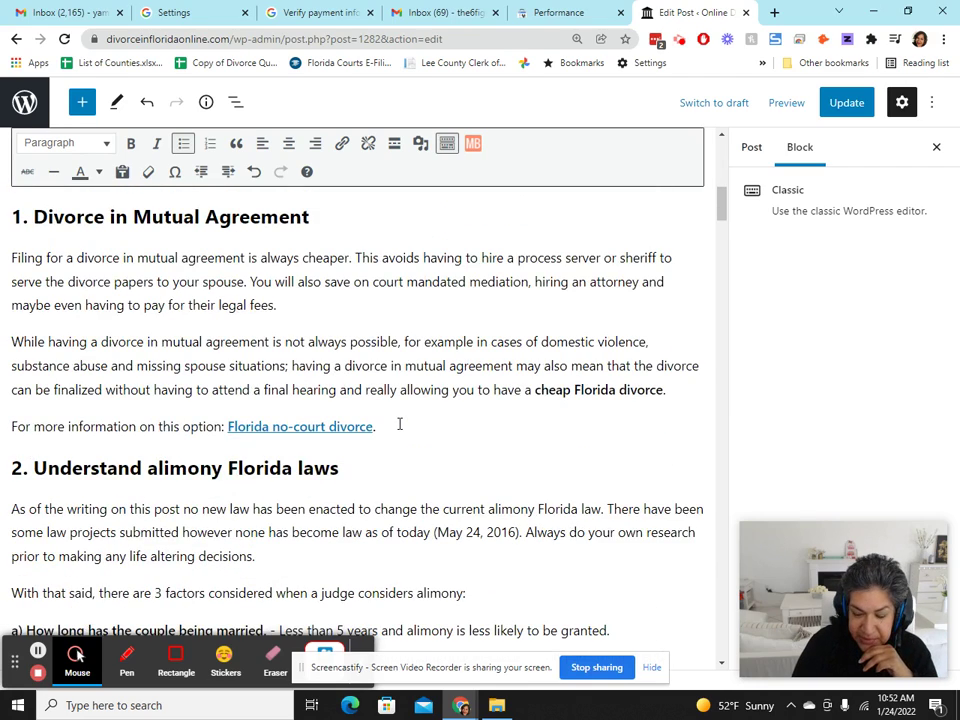
scroll(399, 424, down, 5)
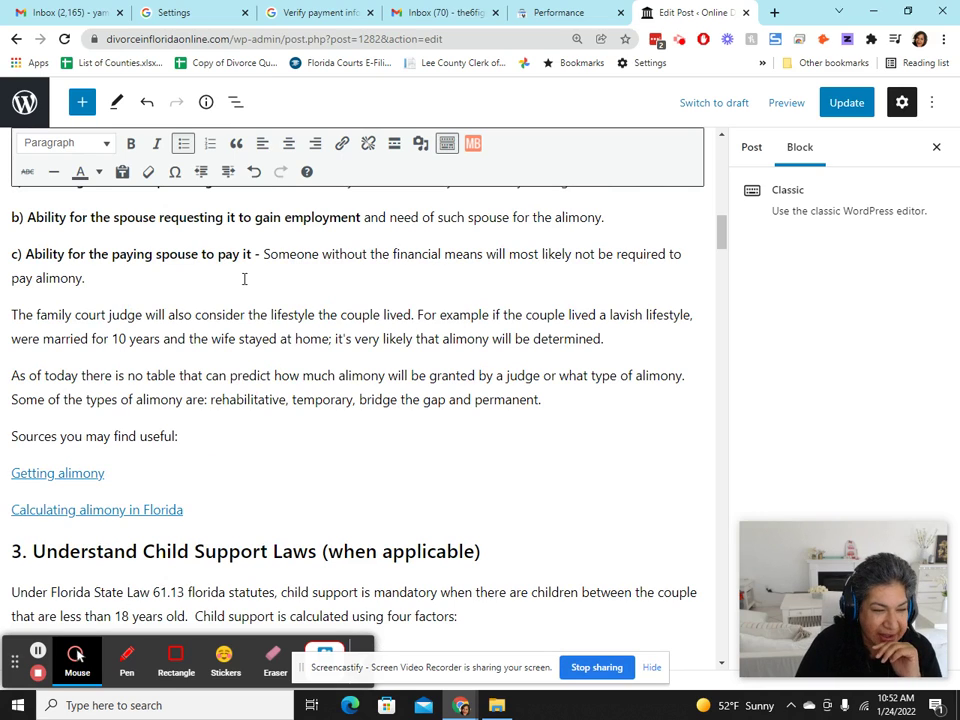
scroll(403, 375, down, 1)
scroll(403, 375, down, 4)
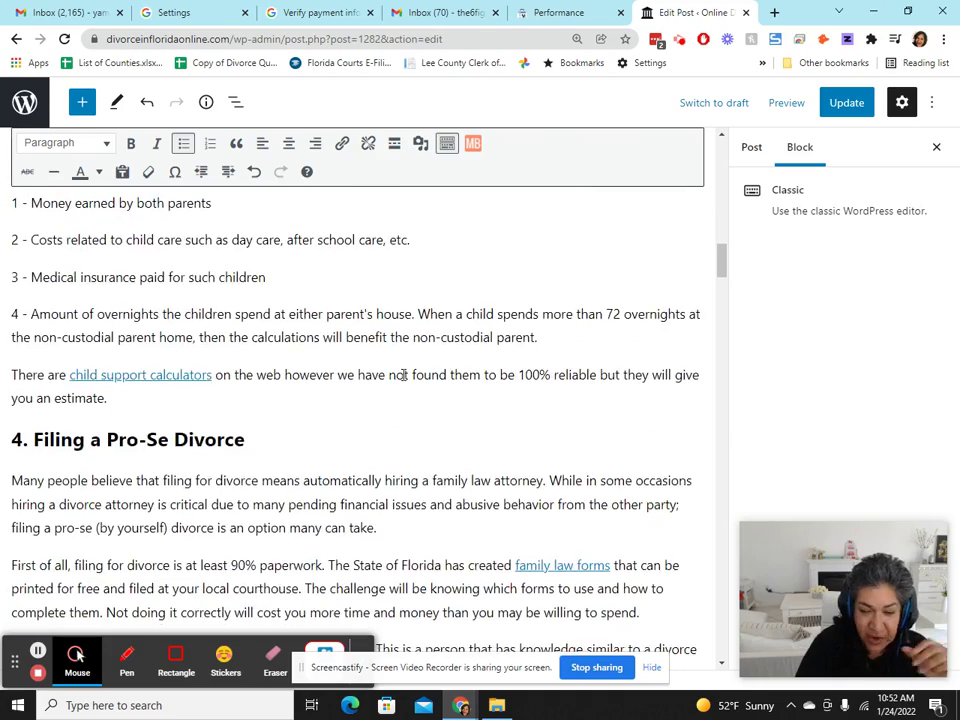
scroll(403, 375, down, 1)
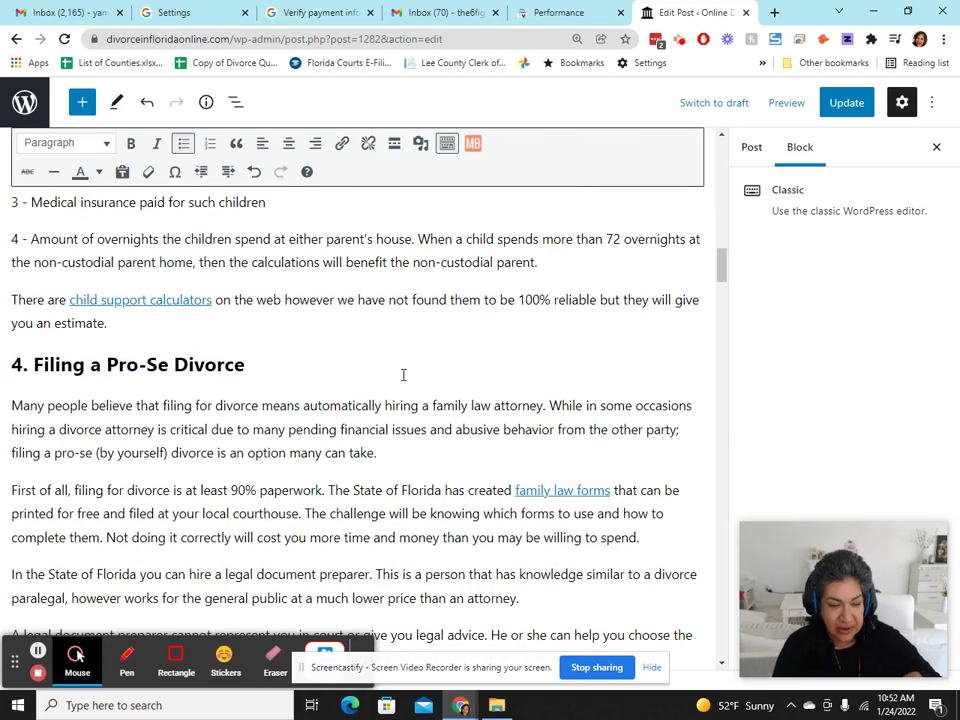
scroll(403, 375, up, 20)
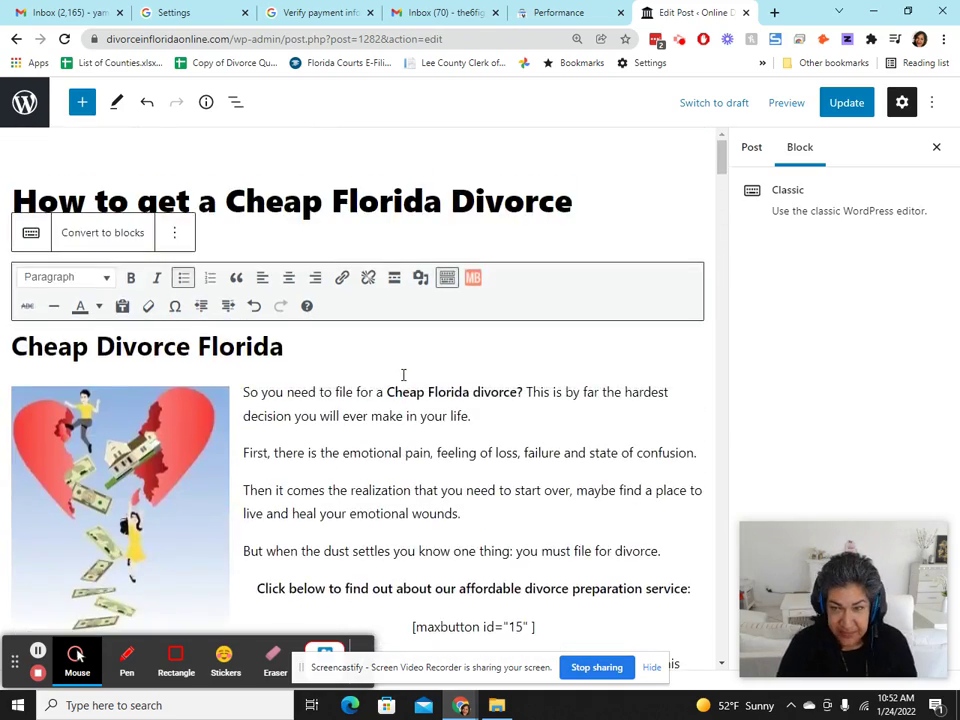
Check the "cheapest way to divorce in florida" query in Search Console against the WordPress post's introduction and first sections.
click(575, 12)
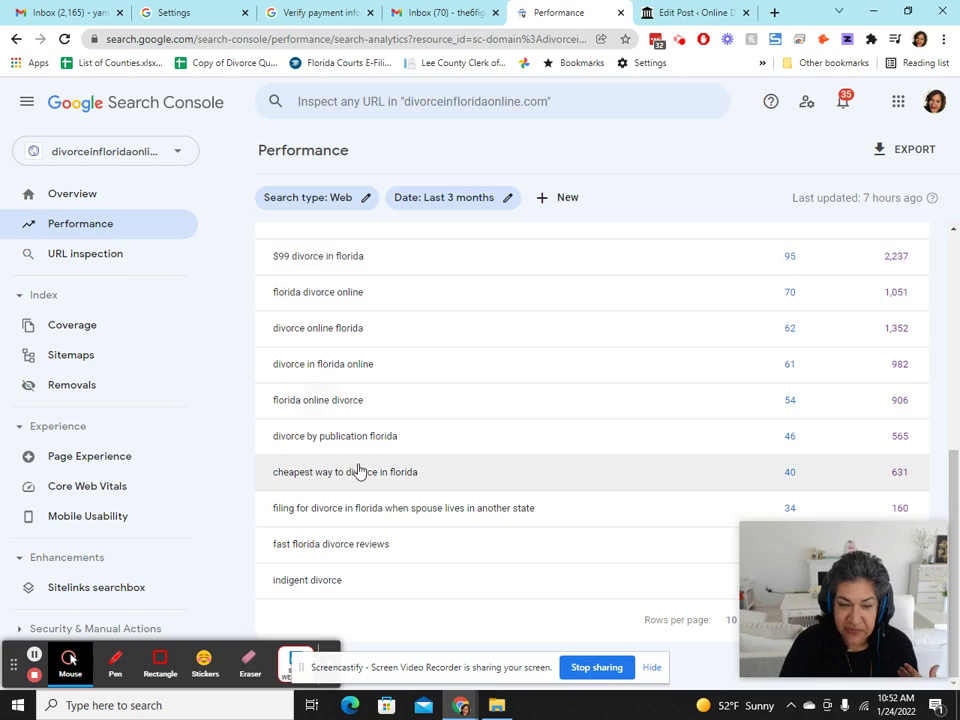
click(700, 12)
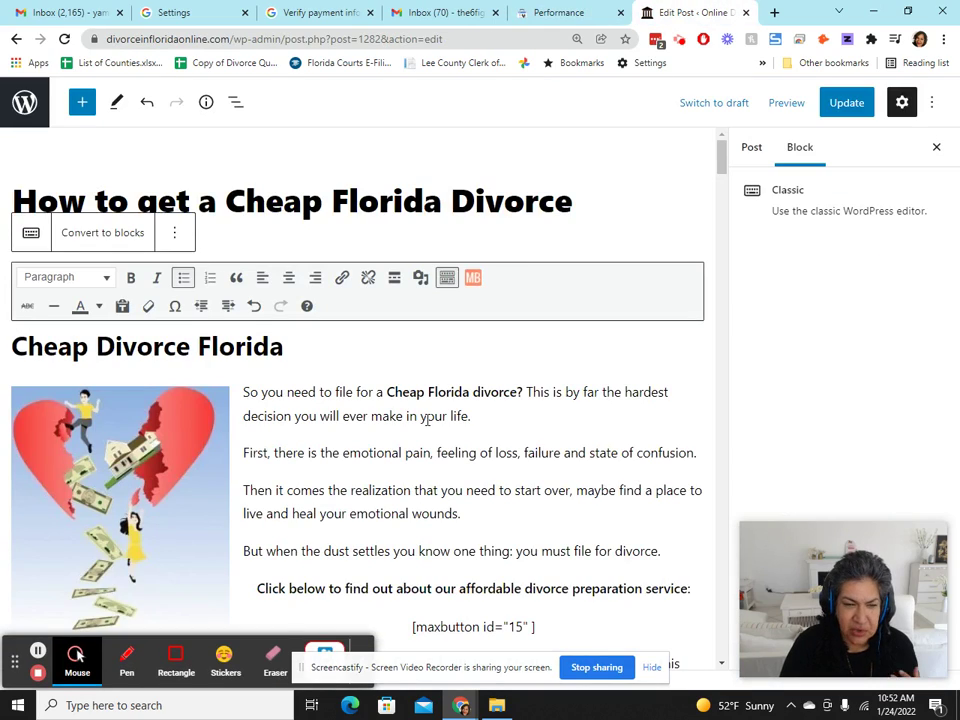
scroll(427, 420, down, 3)
scroll(427, 420, down, 5)
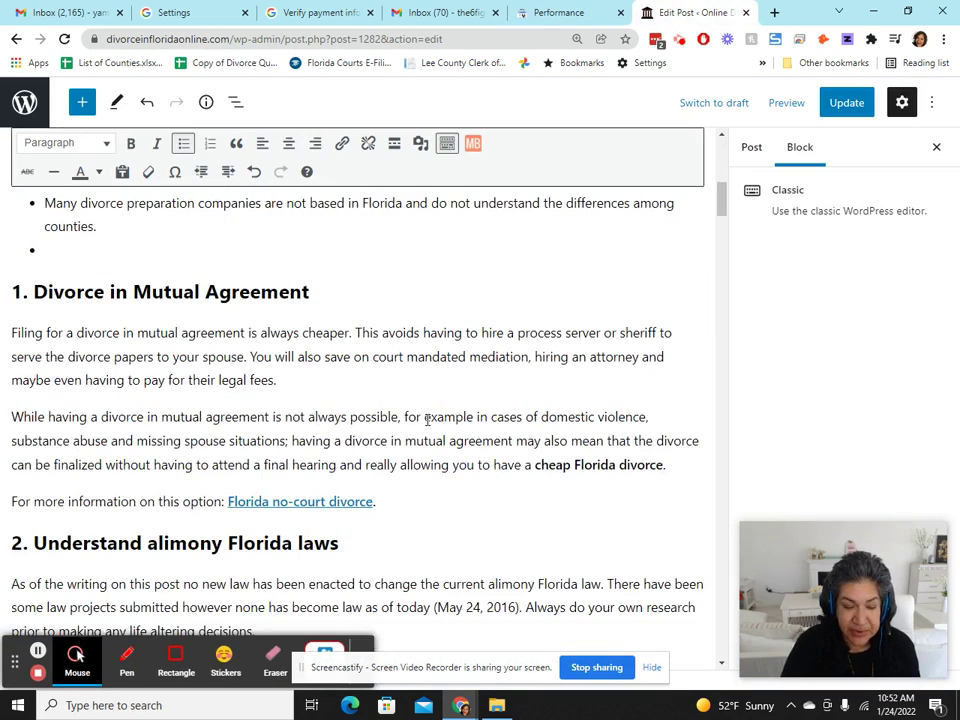
Highlight the [maxbutton id="15" ] shortcode below the affordable divorce preparation service line and review the introduction around it.
scroll(427, 420, up, 5)
click(397, 399)
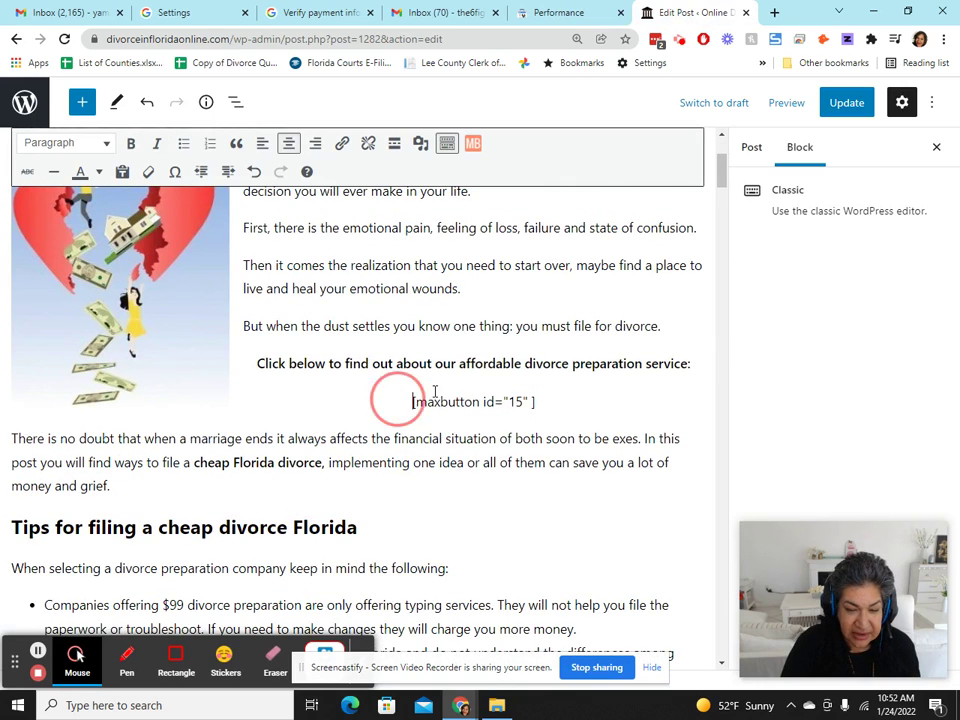
shift+click(574, 399)
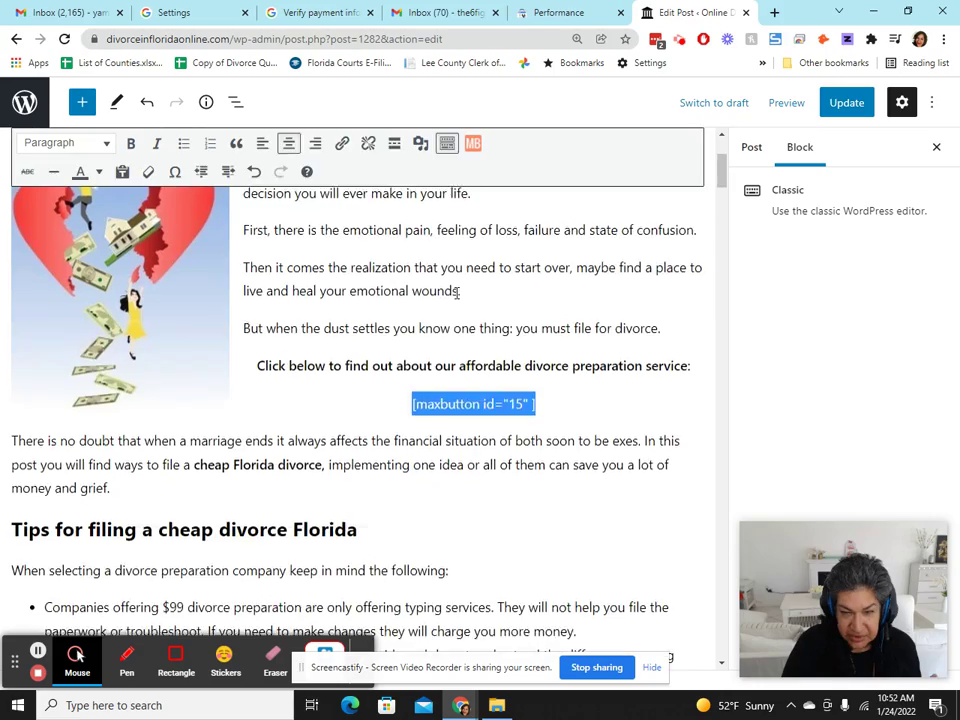
scroll(463, 435, up, 3)
scroll(520, 450, down, 2)
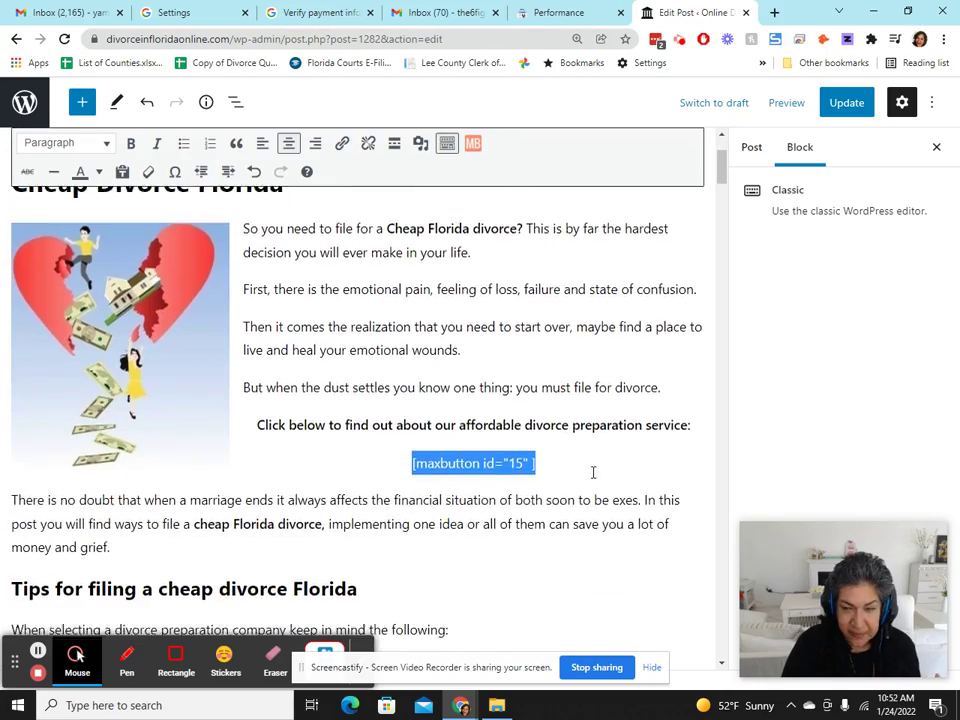
Review the post's numbered sections down to the SmartCrawl Google preview, and switch back to the Search Console query list.
scroll(593, 472, down, 12)
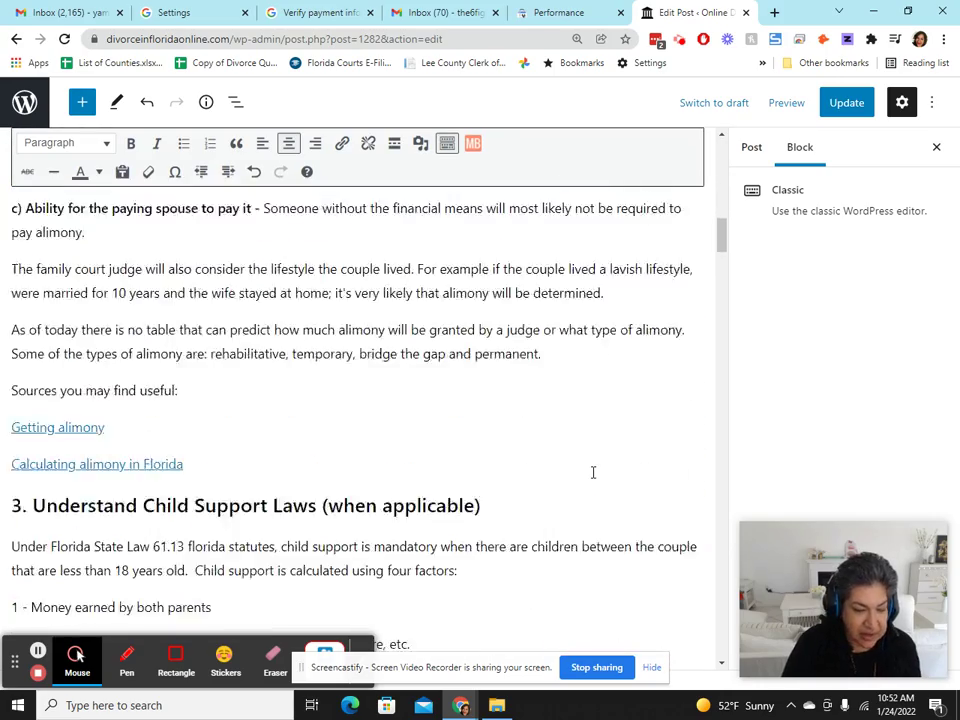
scroll(593, 472, down, 18)
scroll(593, 472, up, 9)
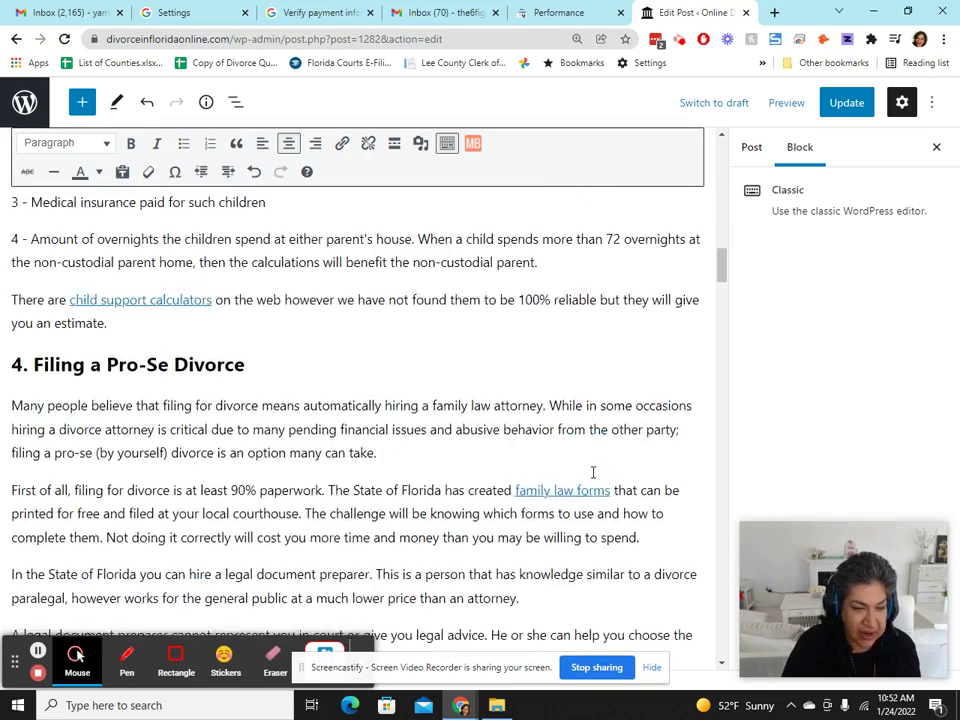
scroll(424, 386, up, 3)
scroll(431, 414, up, 1)
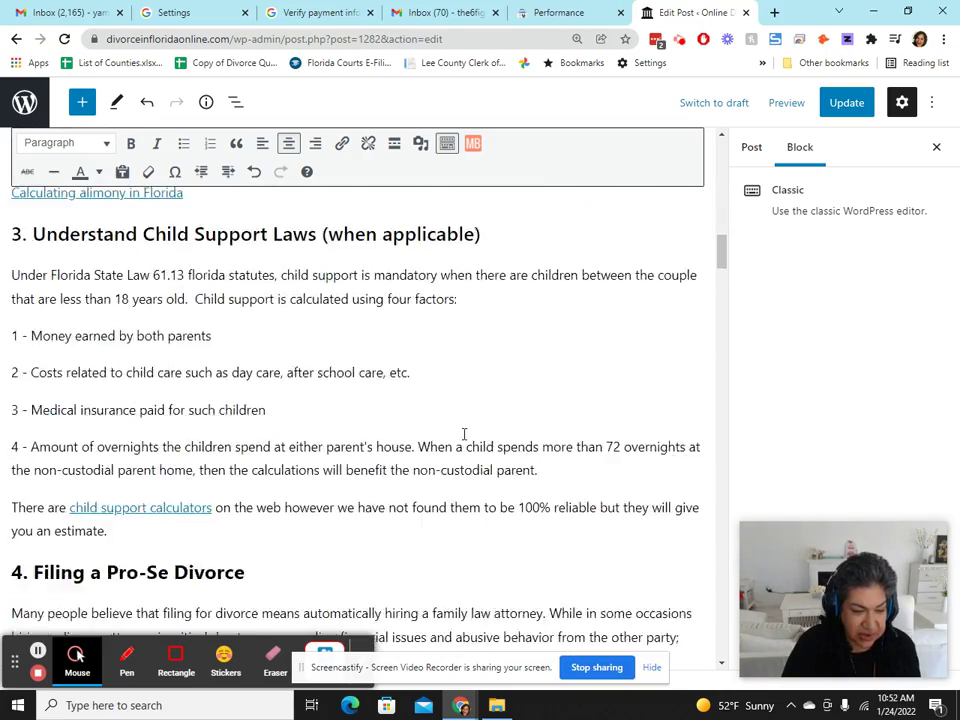
scroll(463, 435, down, 15)
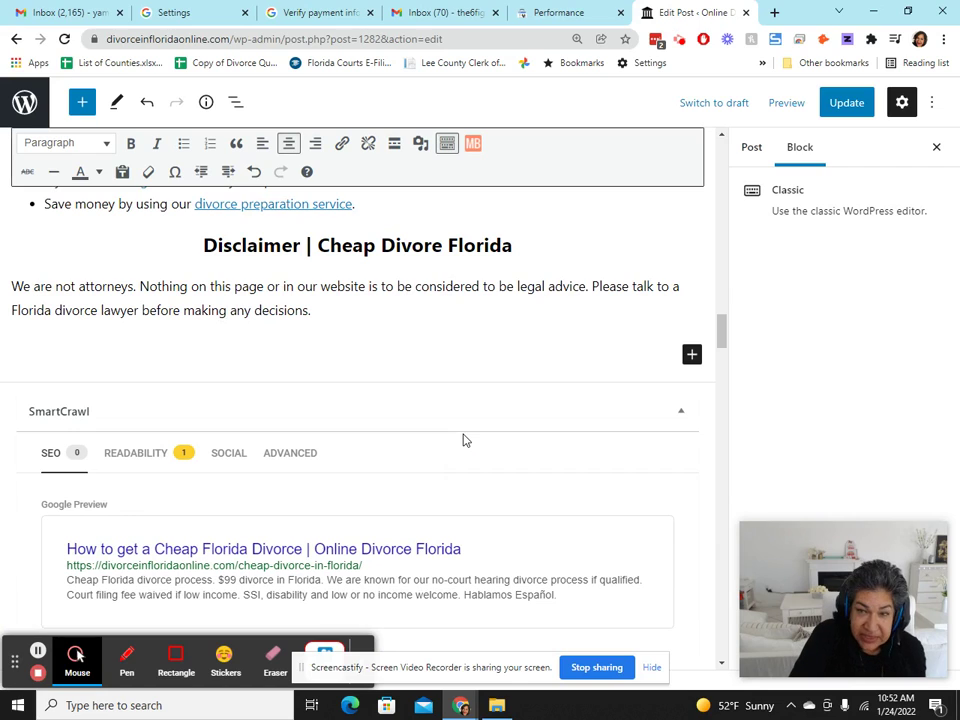
click(553, 12)
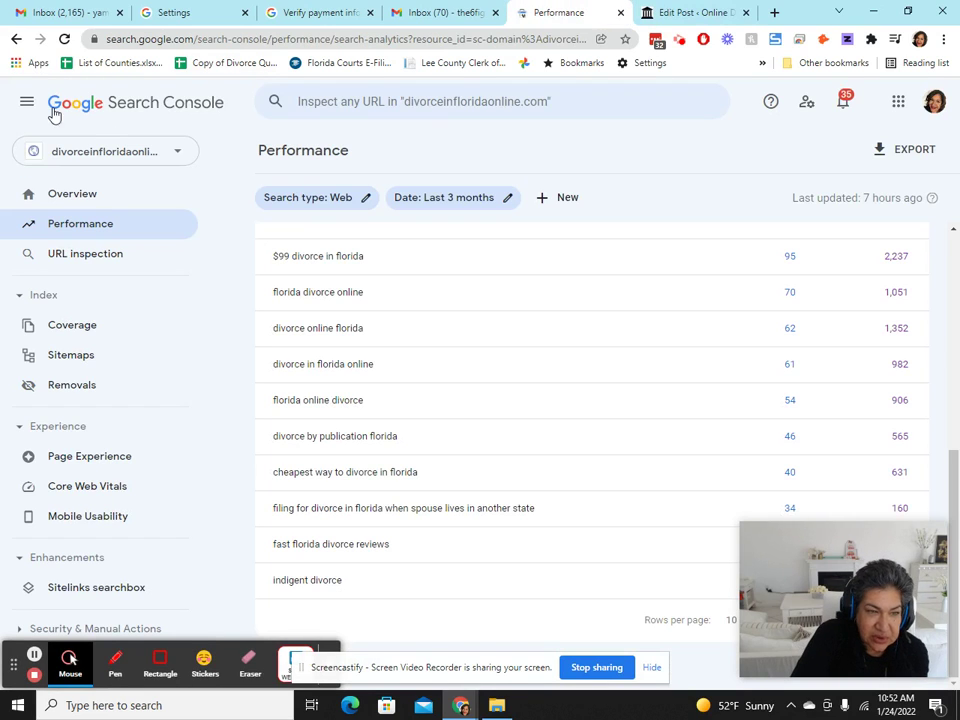